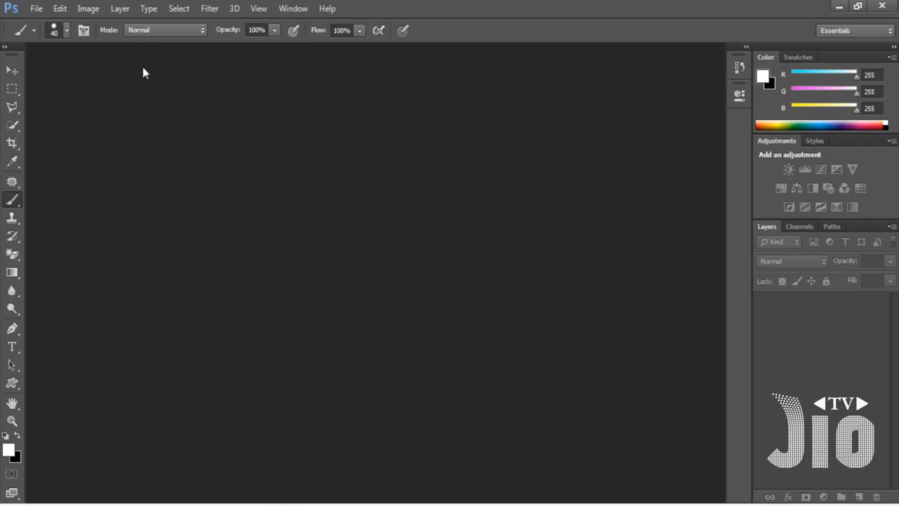
- Open the images dead-or-alive-xtreme-3-01-23-17-1 and opm6-google-p1 together from the hand folder
click(39, 12)
click(44, 37)
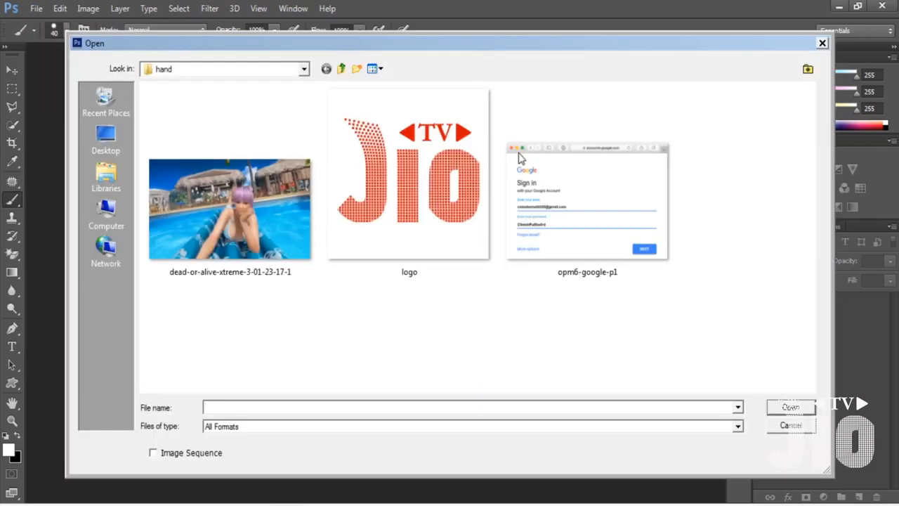
click(232, 215)
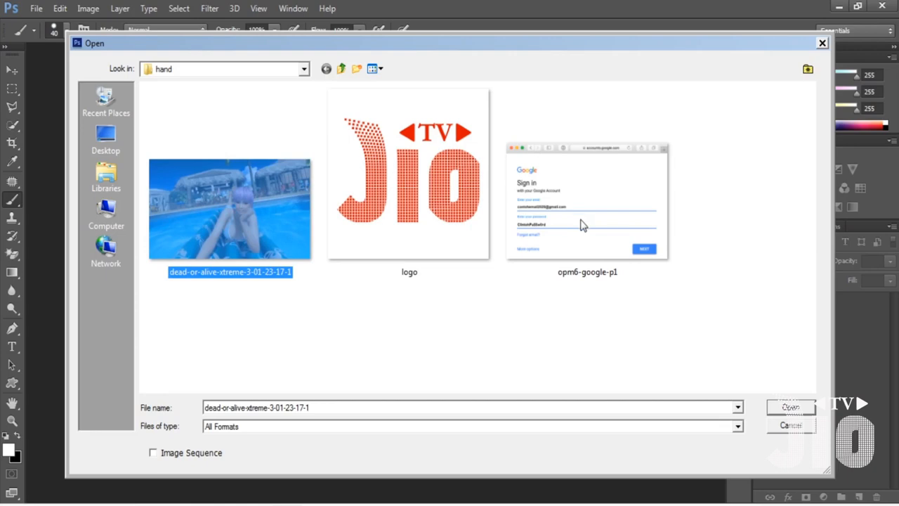
ctrl+click(582, 225)
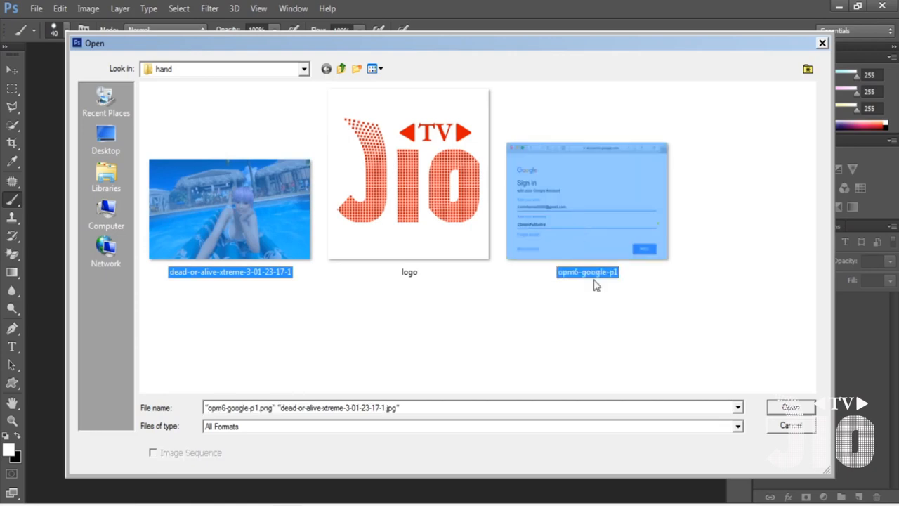
click(787, 408)
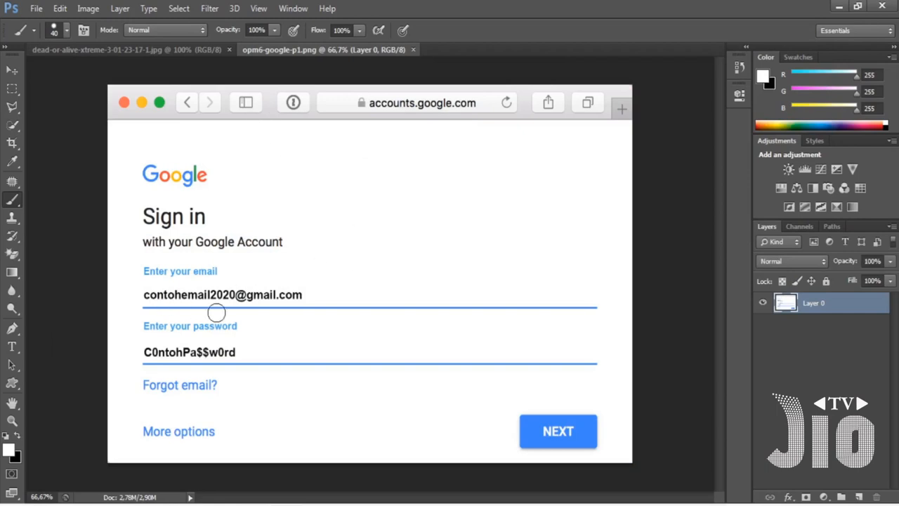
- Fit the opm6-google-p1 image and the dead-or-alive-xtreme image to the screen
click(258, 9)
click(285, 136)
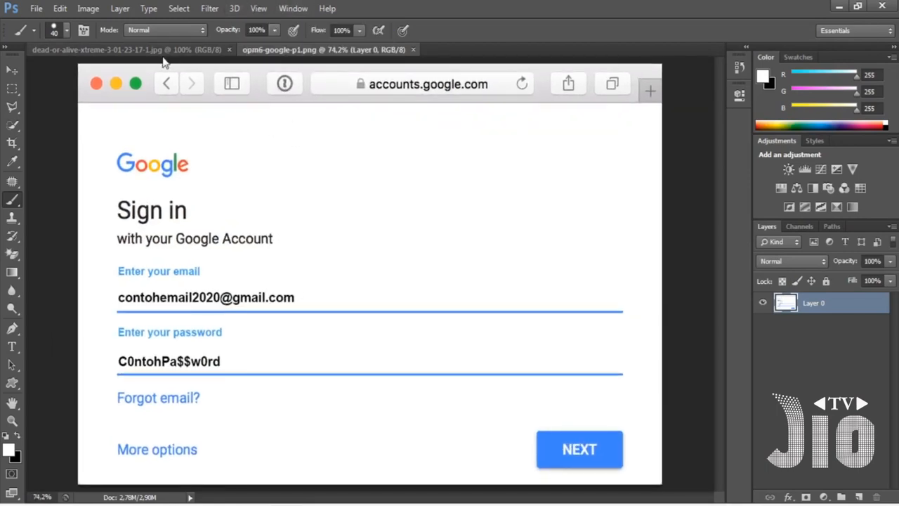
click(159, 52)
click(259, 8)
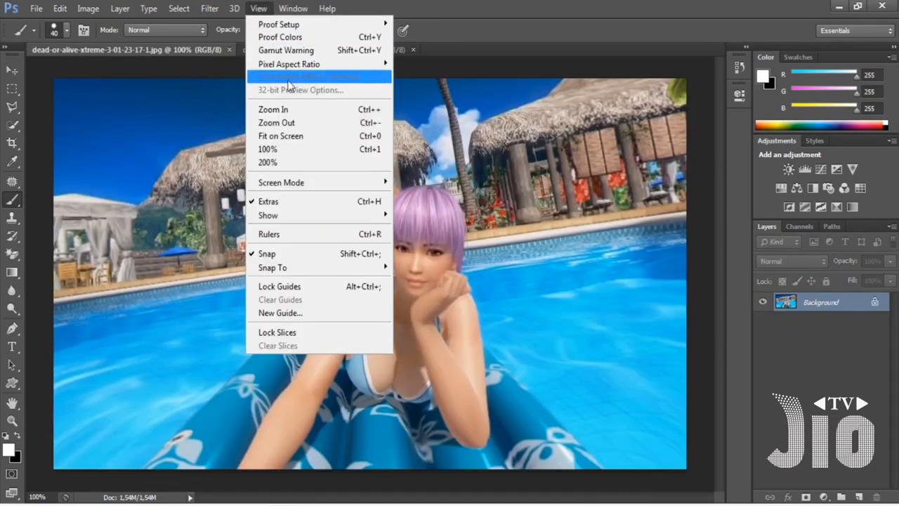
click(299, 135)
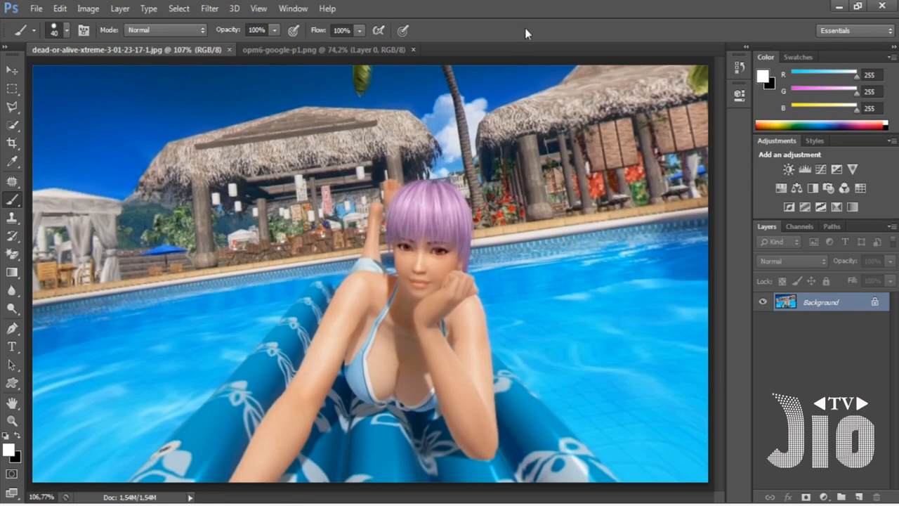
- Switch to the opm6-google-p1 image and set up the Brush tool with a bright red foreground color
click(372, 51)
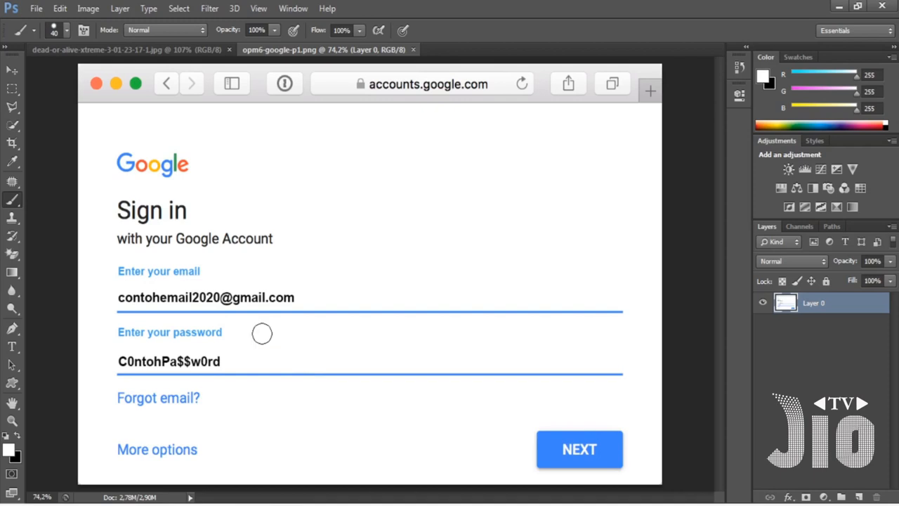
click(12, 200)
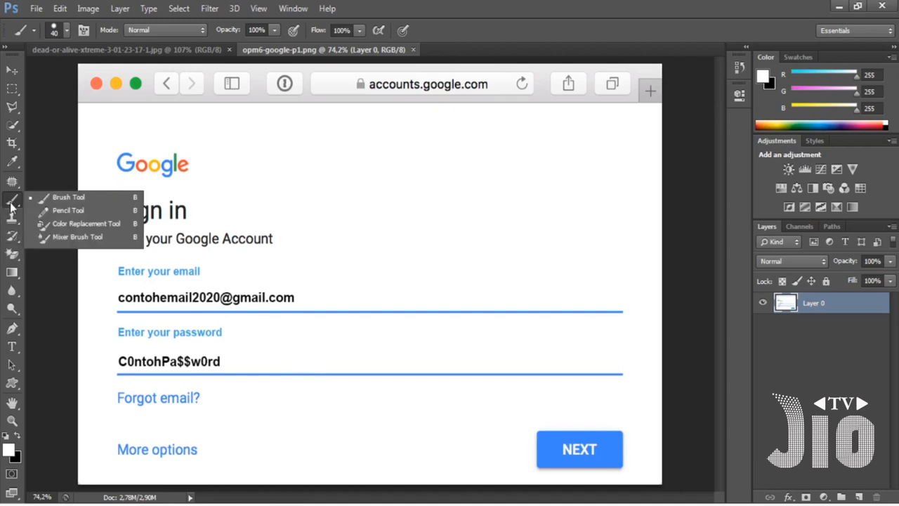
click(60, 200)
click(11, 450)
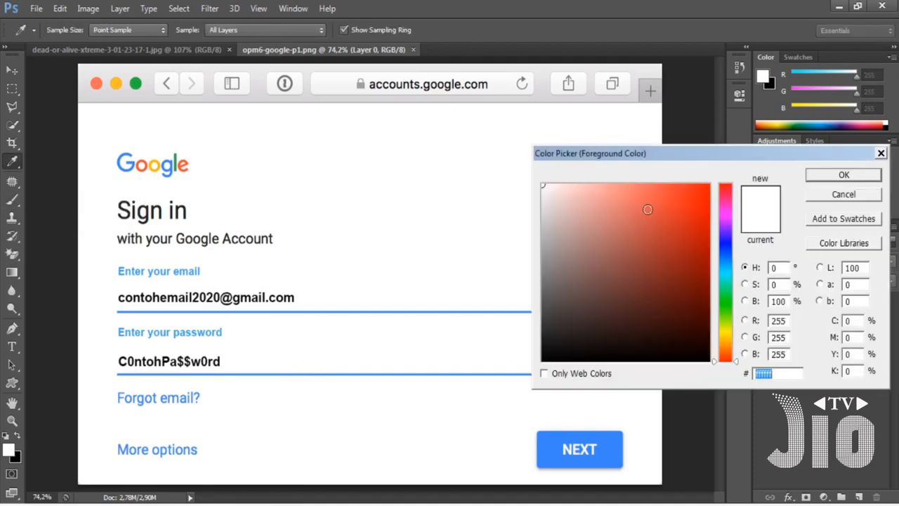
click(704, 202)
click(844, 175)
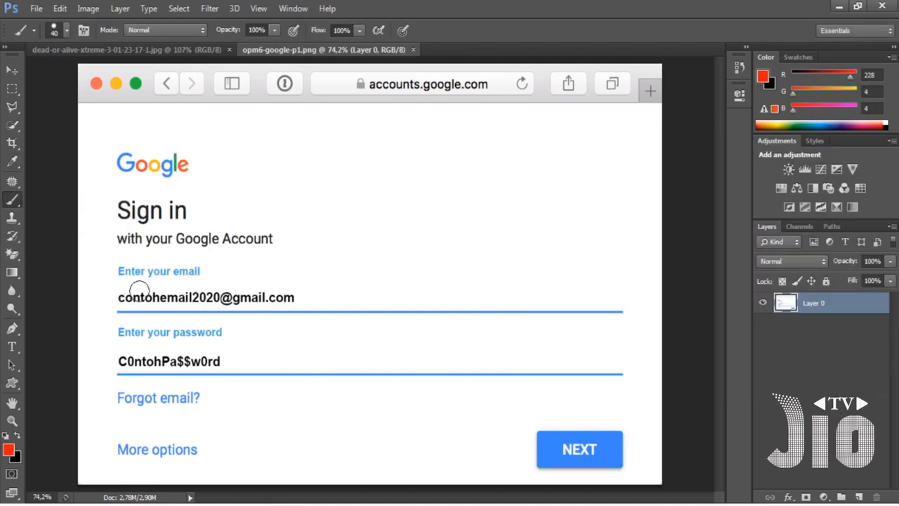
- Try covering the email name and the password with red brush strokes, and undo the strokes
click(124, 298)
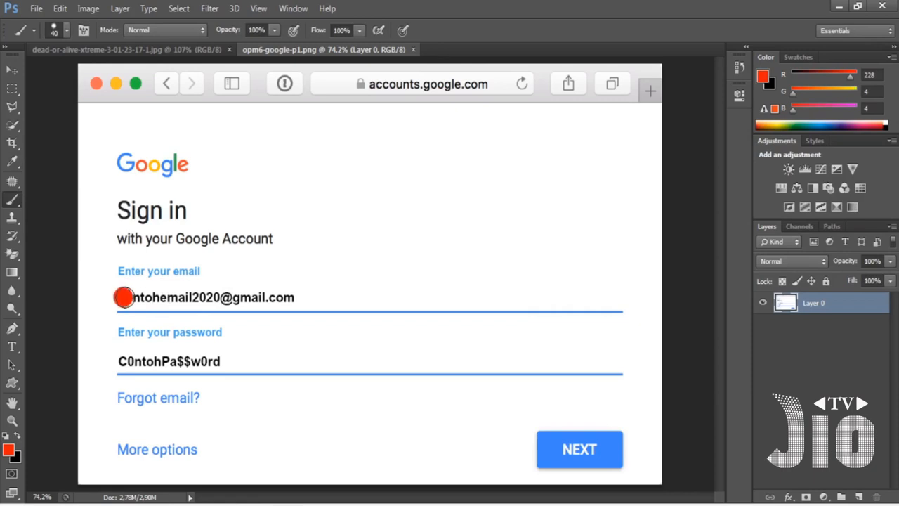
drag(124, 297, 235, 297)
drag(120, 361, 243, 361)
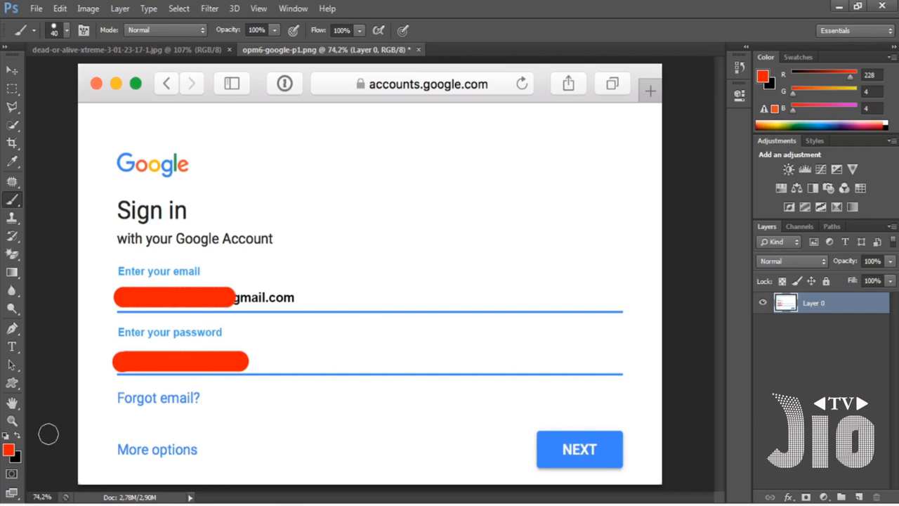
key(ctrl+alt+z)
key(ctrl+alt+z)
- Set the foreground color to near-black #201d1d and brush over the email name and the password
click(9, 449)
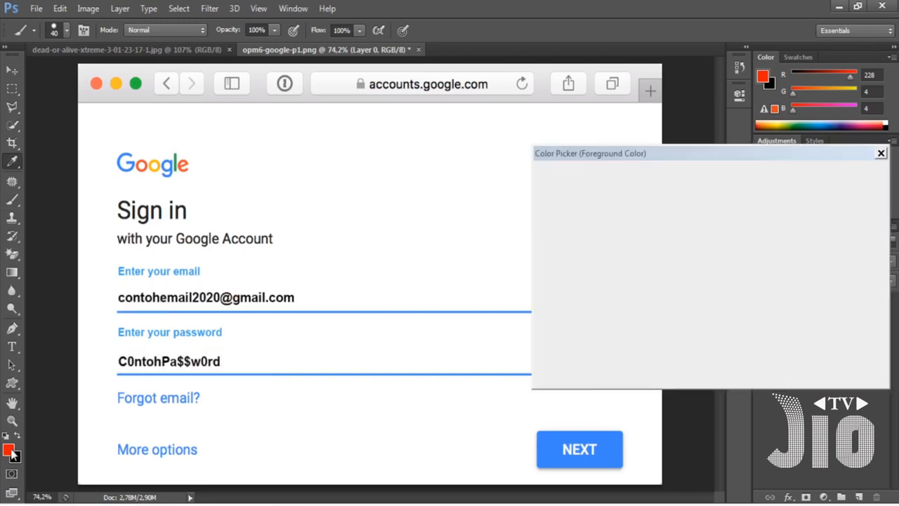
click(558, 338)
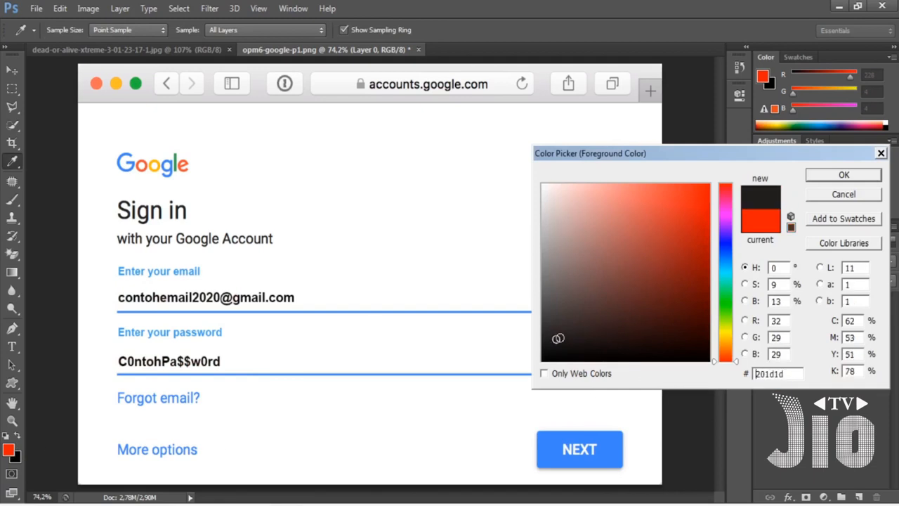
click(844, 175)
key(b)
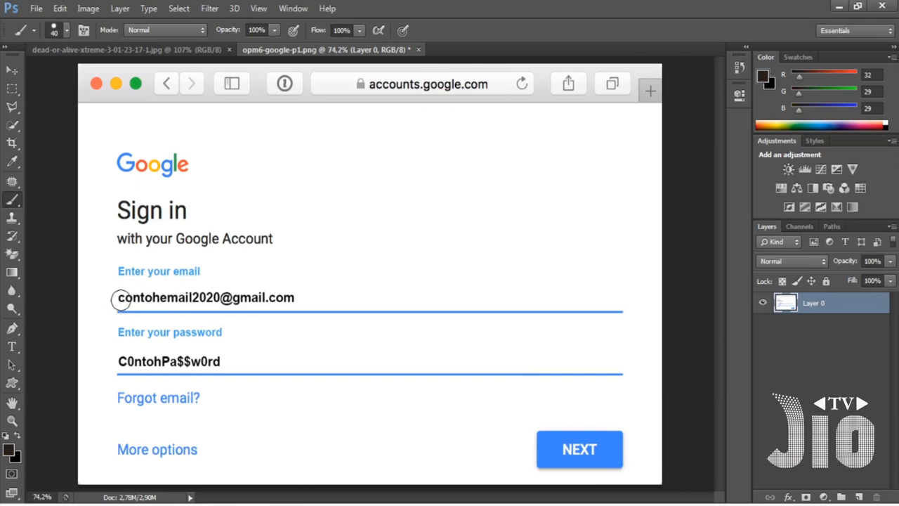
drag(114, 299, 218, 298)
drag(123, 361, 229, 360)
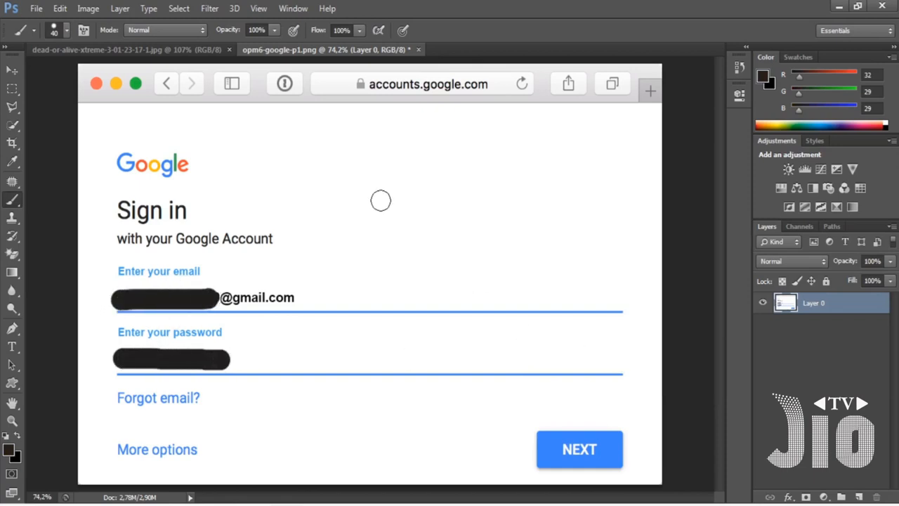
- Close the opm6-google-p1 image without saving its changes
click(420, 49)
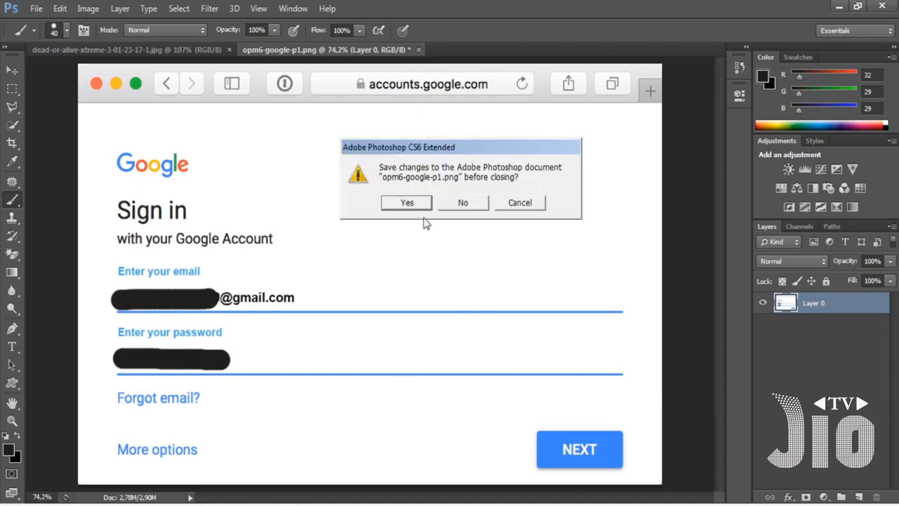
click(470, 203)
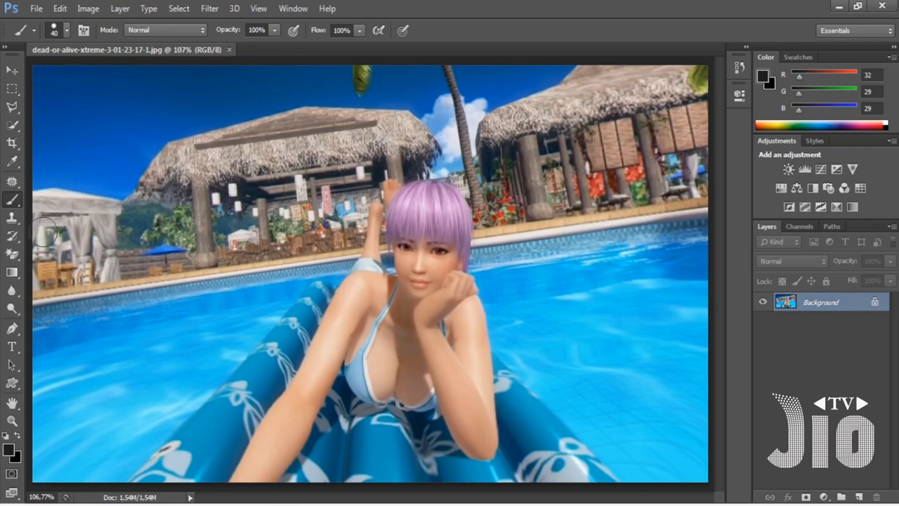
- Try covering the character's chest area with a near-black brush stroke, and undo the stroke
right_click(20, 208)
click(68, 197)
mouse_move(361, 352)
mouse_down()
mouse_move(362, 379)
mouse_move(395, 400)
mouse_move(427, 401)
mouse_move(374, 360)
mouse_move(390, 385)
mouse_move(417, 399)
mouse_up()
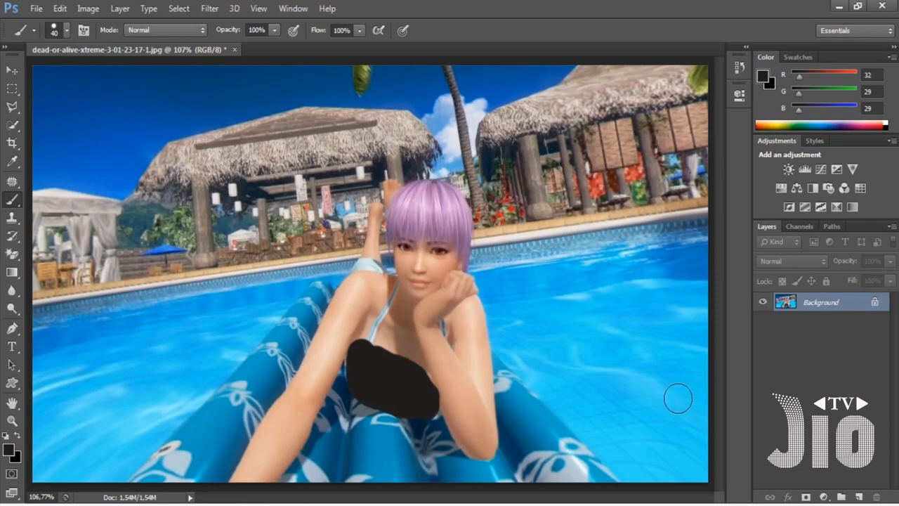
key(ctrl+z)
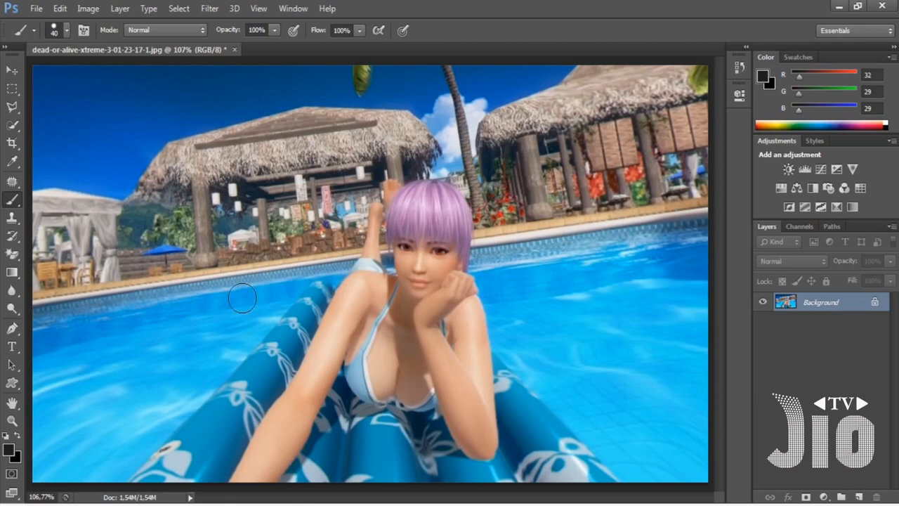
- Select a round area over the character's chest with the Elliptical Marquee tool
click(15, 111)
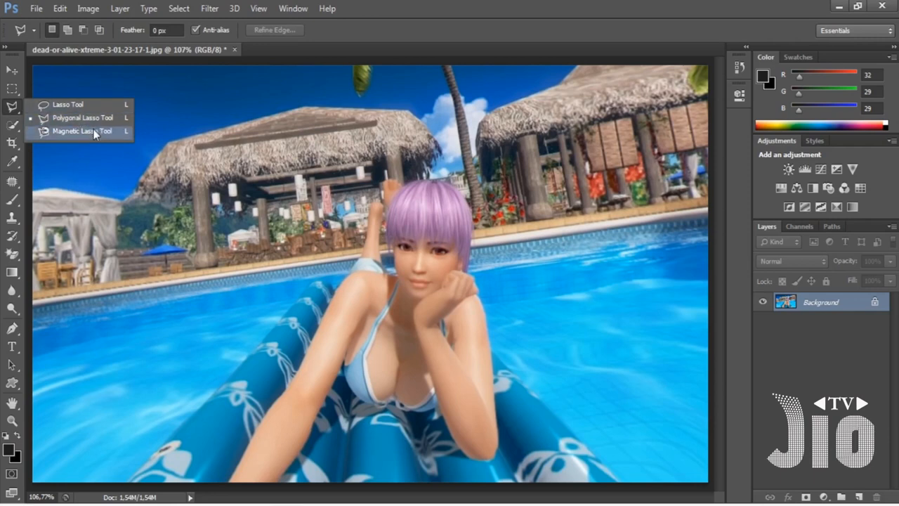
drag(12, 328, 55, 330)
drag(12, 88, 12, 89)
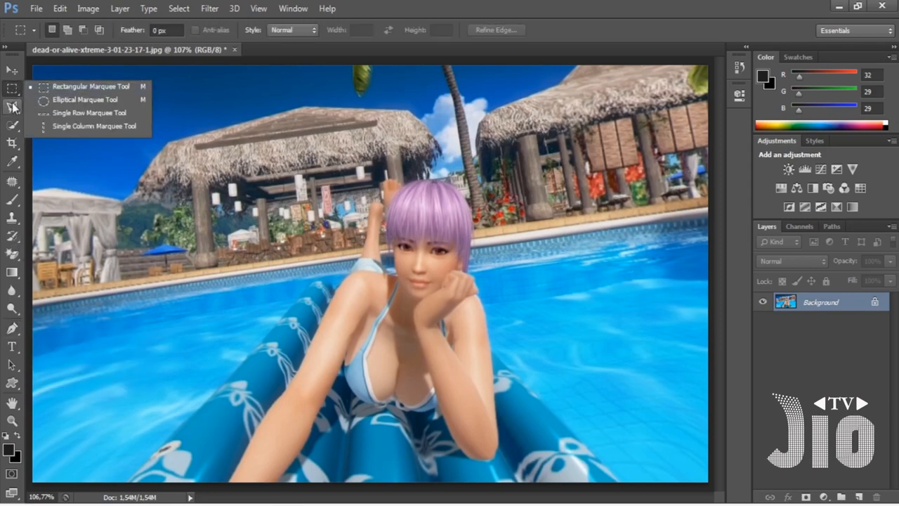
click(64, 102)
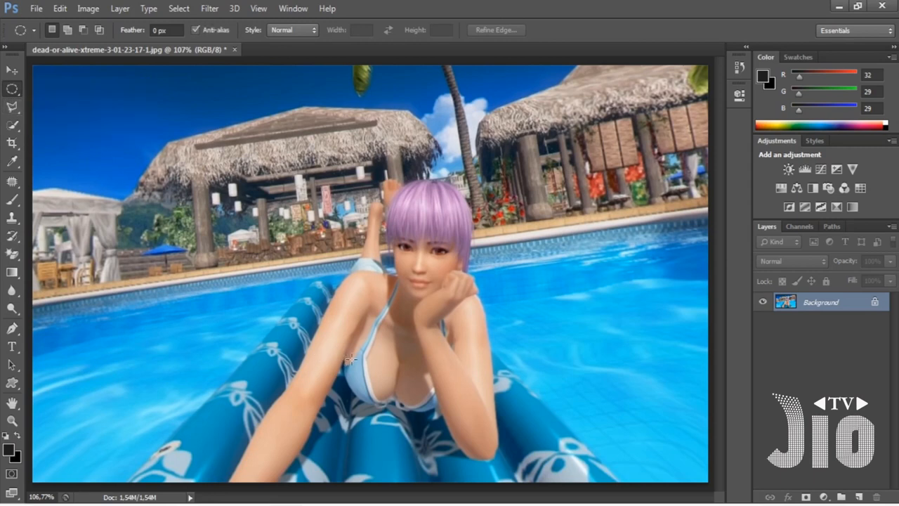
drag(379, 371, 410, 398)
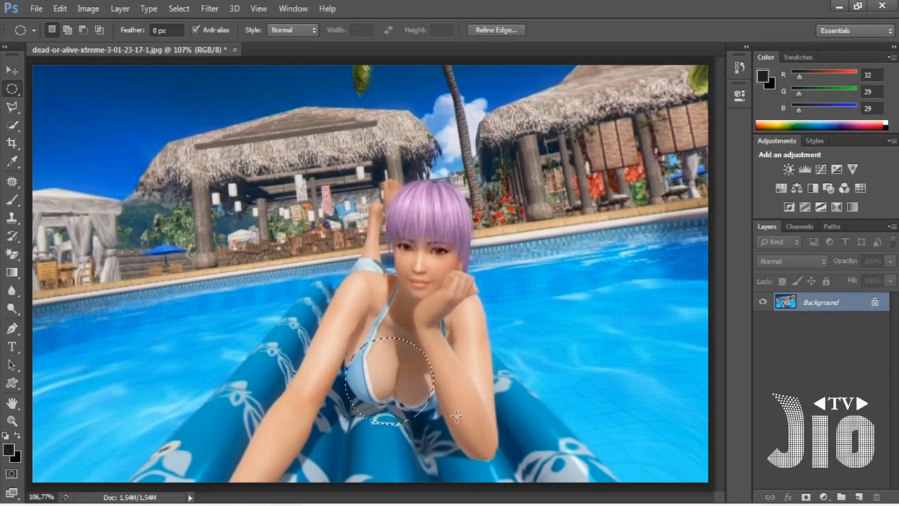
- Copy the selected round area to a new layer and check it by temporarily hiding the background
key(ctrl+j)
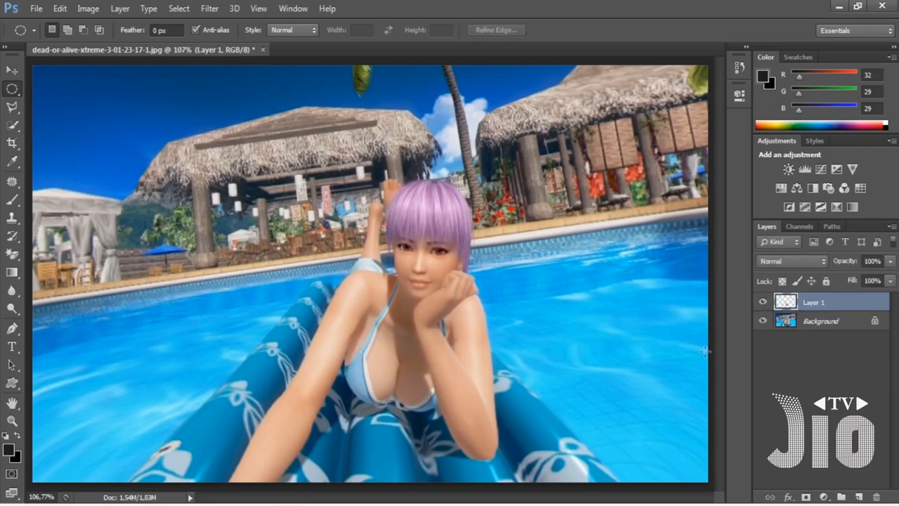
click(763, 320)
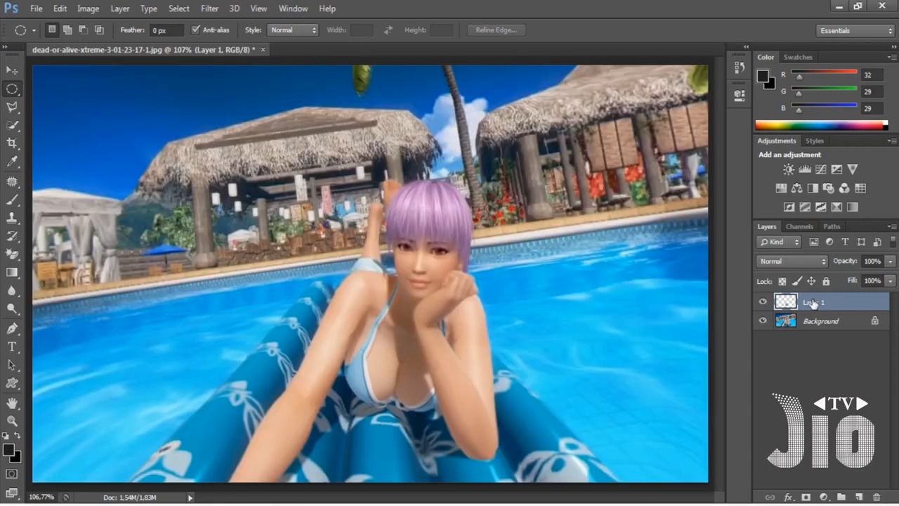
click(763, 321)
- Apply a Gaussian Blur with a radius of about 6 pixels to the copied round area's layer
click(213, 9)
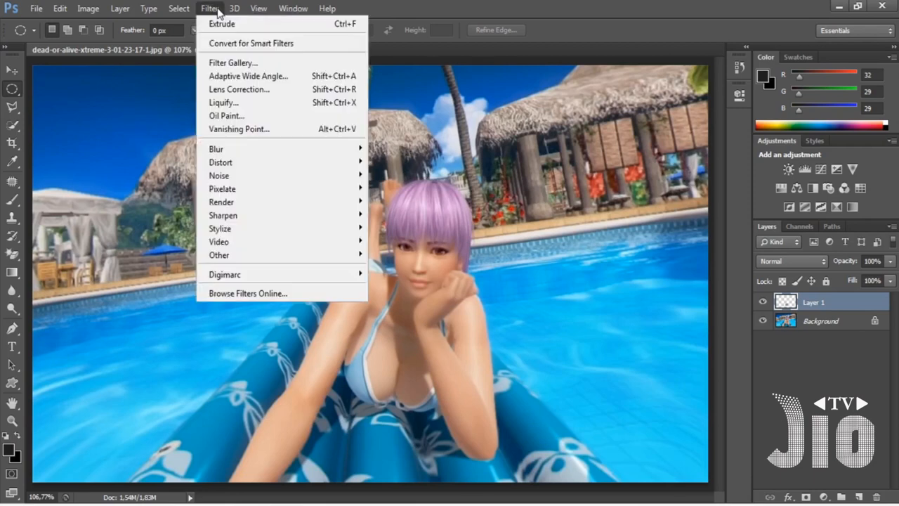
mouse_move(298, 153)
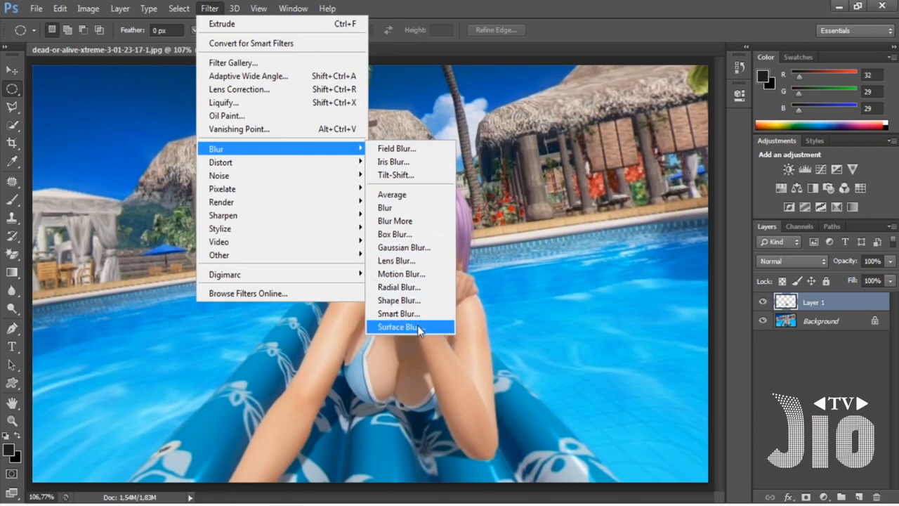
mouse_move(327, 170)
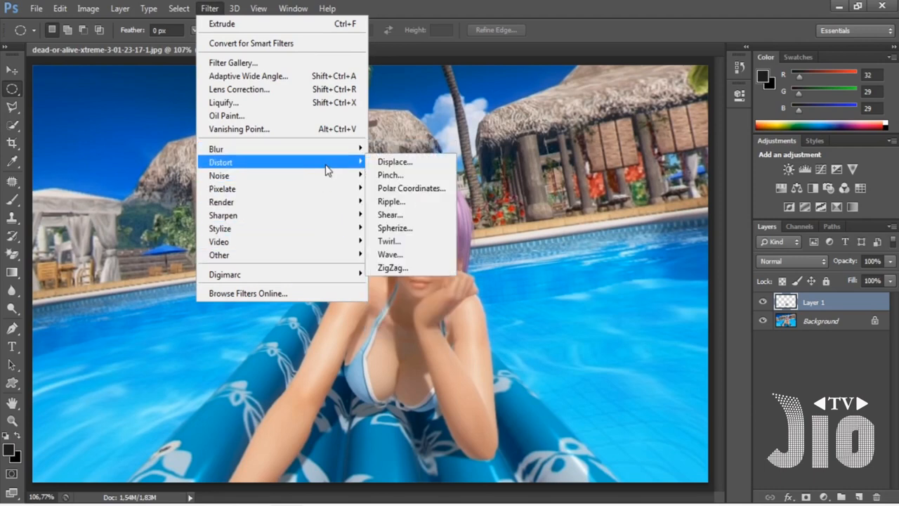
mouse_move(335, 202)
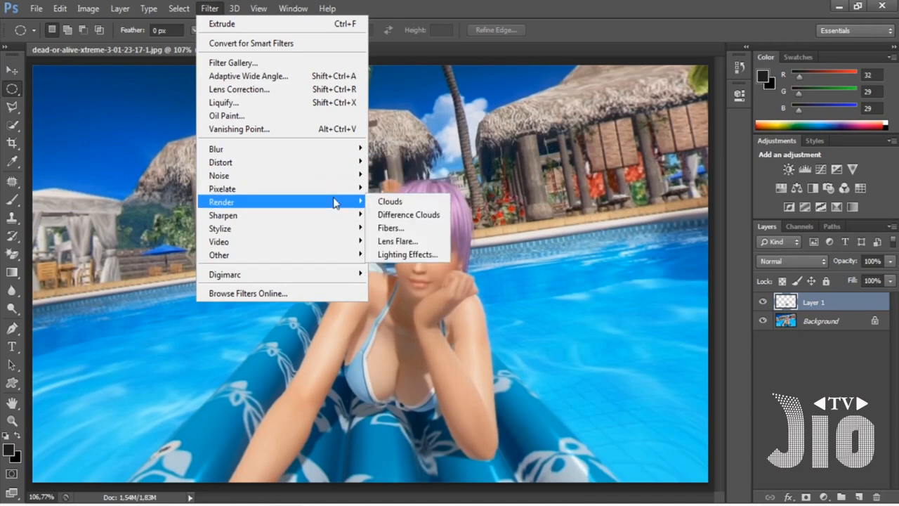
mouse_move(337, 230)
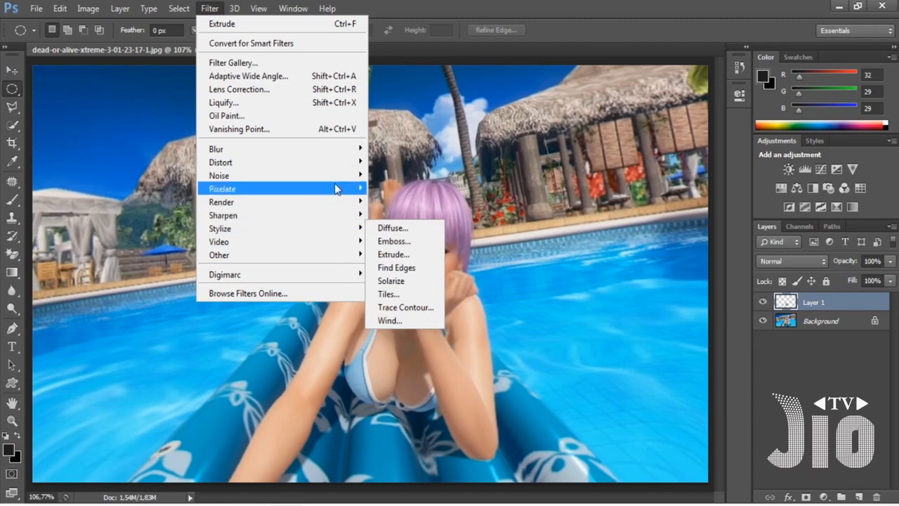
mouse_move(349, 155)
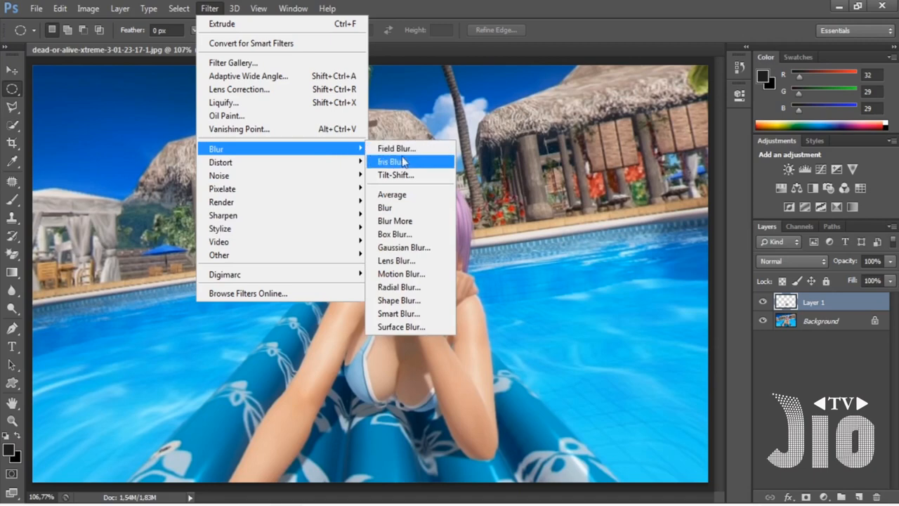
click(420, 250)
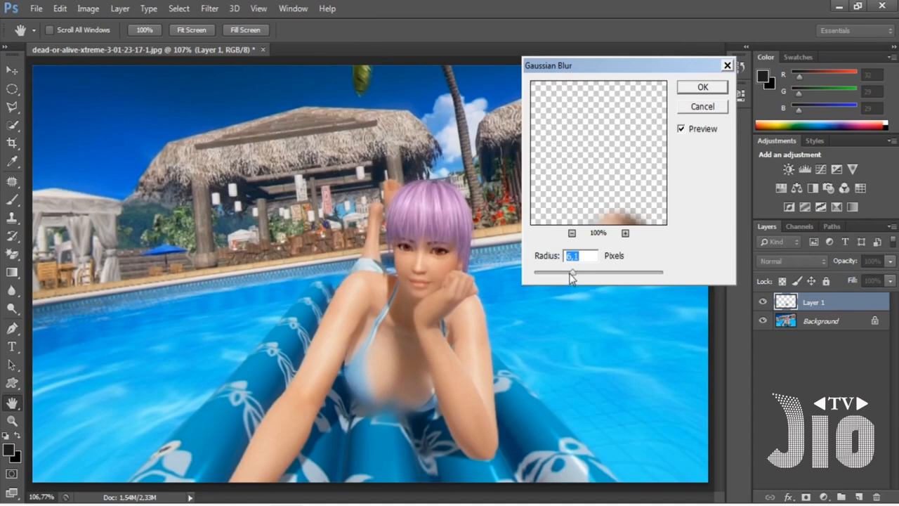
drag(572, 276, 569, 276)
click(701, 88)
key(m)
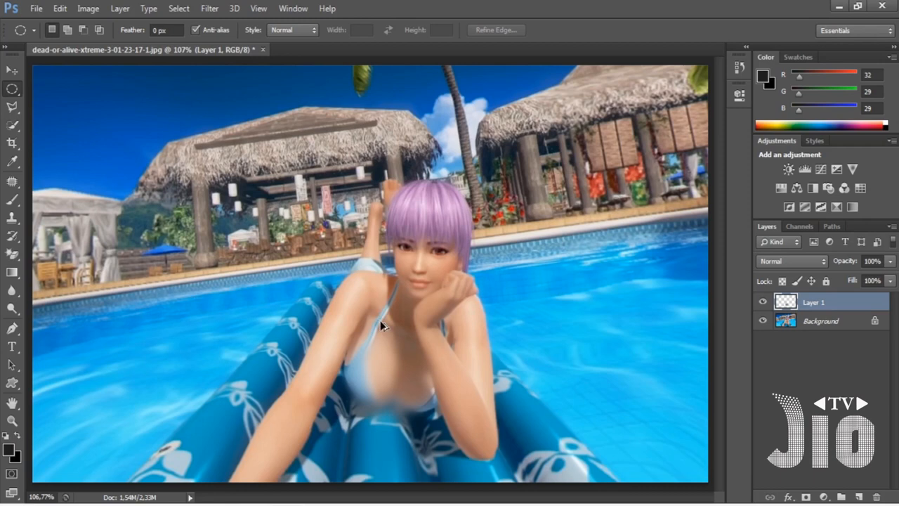
- Undo the Gaussian Blur on the copied round area's layer
key(ctrl+z)
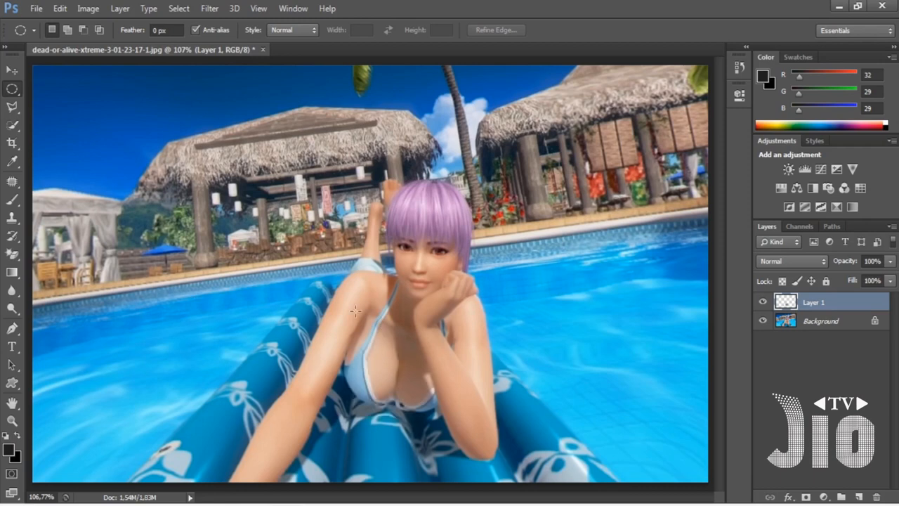
- Set up a Smart Blur for the copied round area's layer with radius 86.0, threshold 87.2 and Medium quality
click(209, 8)
mouse_move(355, 156)
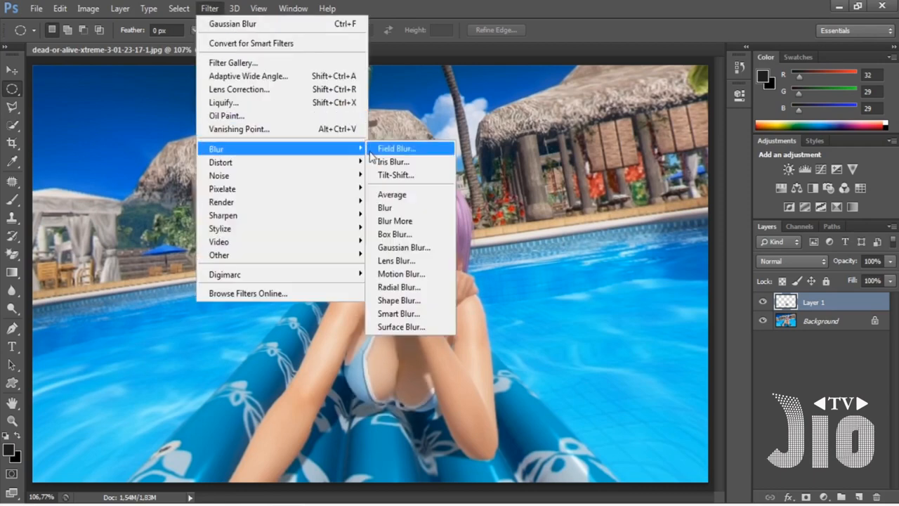
click(407, 314)
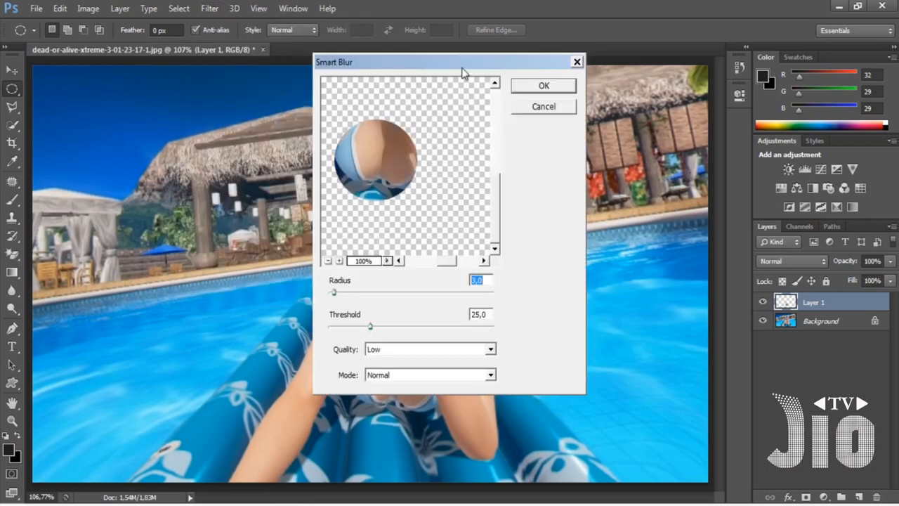
drag(462, 63, 614, 55)
drag(510, 283, 534, 284)
drag(522, 318, 542, 324)
click(556, 343)
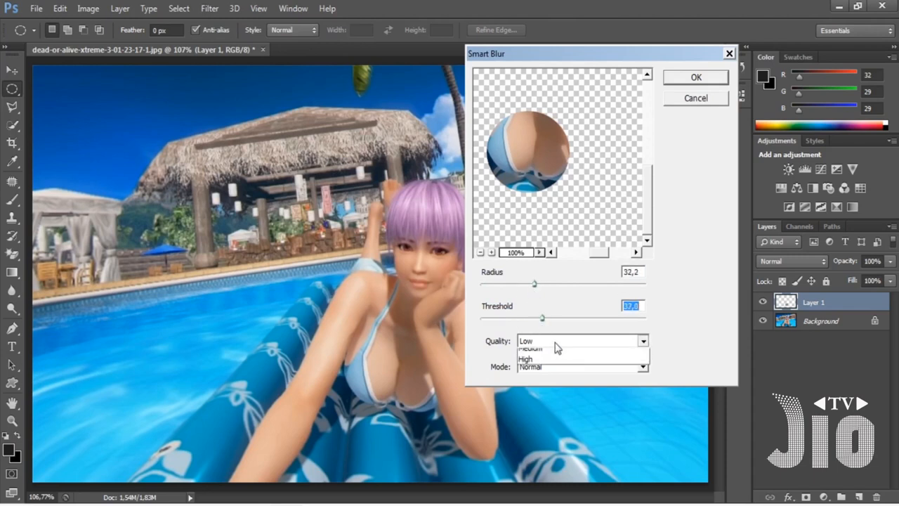
click(550, 368)
drag(576, 285, 622, 285)
click(577, 319)
drag(577, 318, 625, 318)
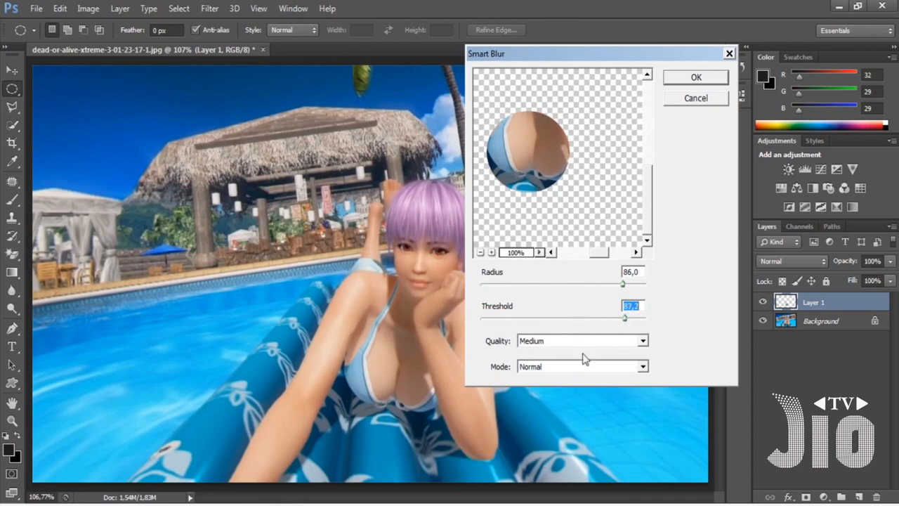
- Preview Smart Blur's Edge Only mode, apply the filter in Overlay Edge mode, and undo it
click(537, 368)
click(540, 393)
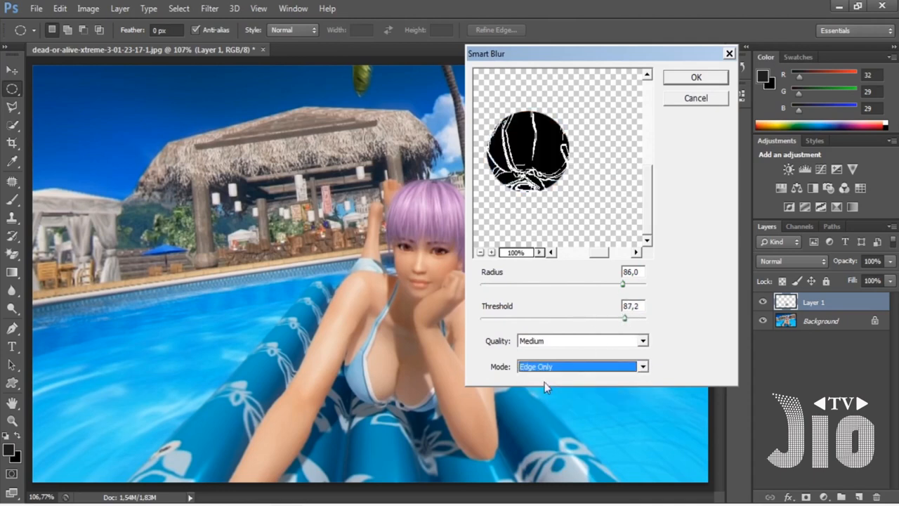
click(546, 368)
click(549, 402)
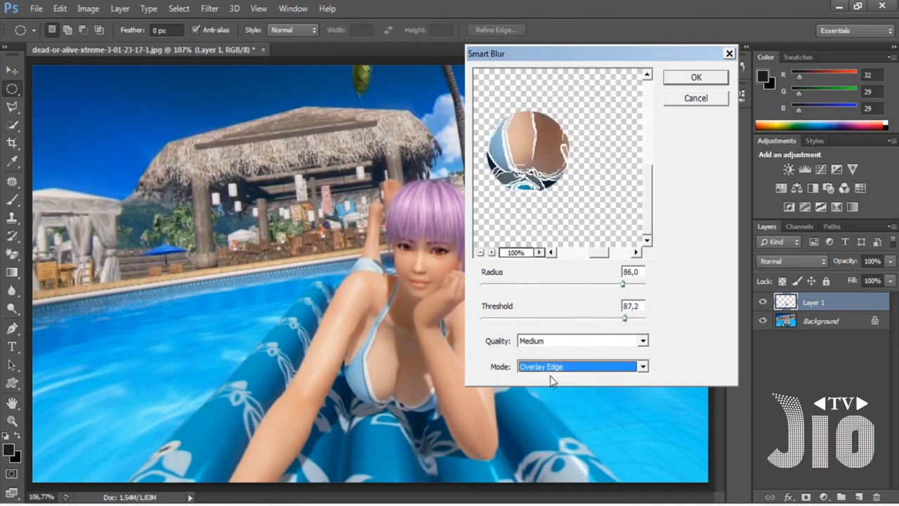
click(676, 83)
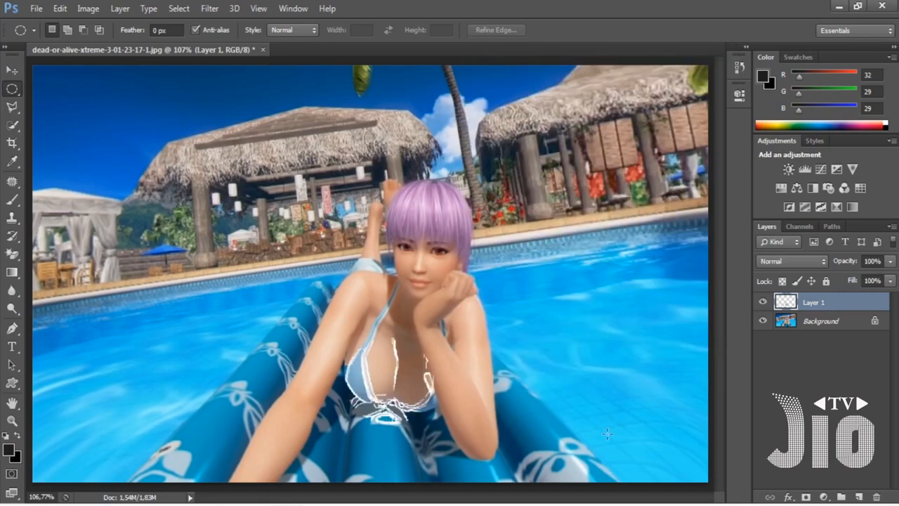
key(ctrl+z)
- Try a Radial Blur on the copied round area's layer, and undo it
click(210, 8)
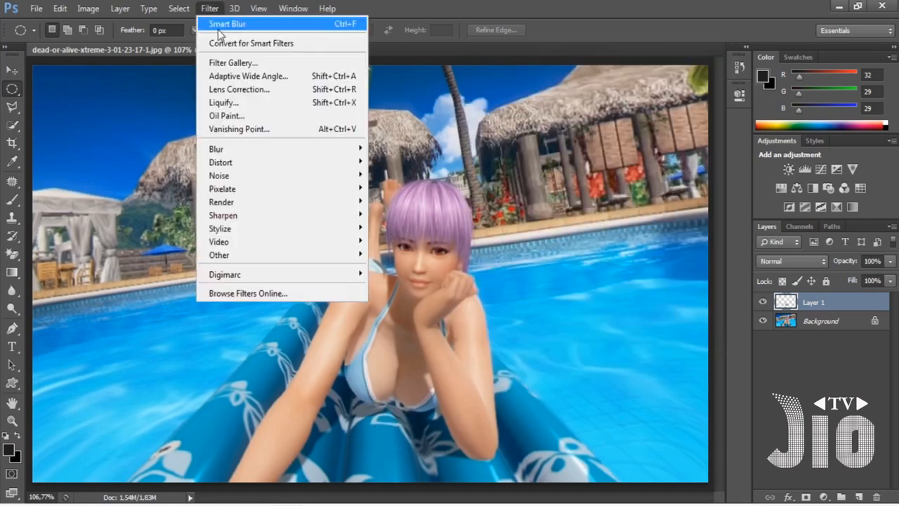
mouse_move(310, 154)
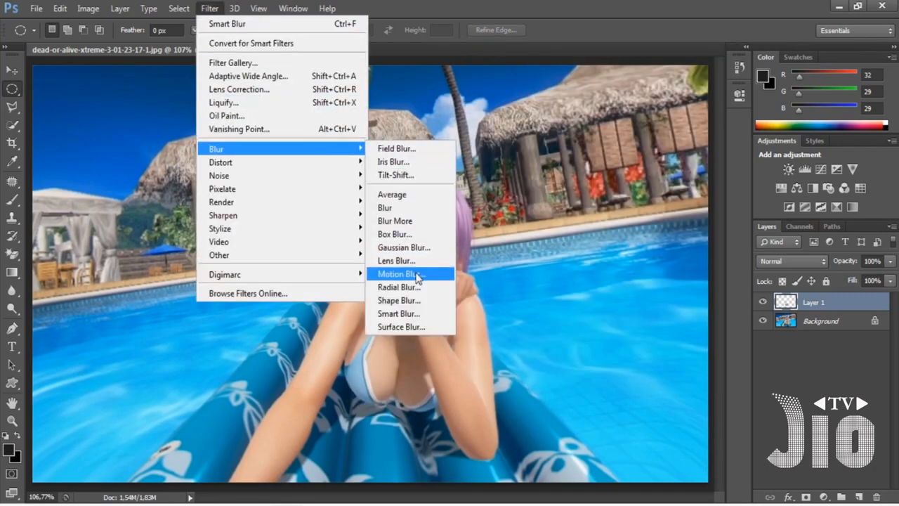
click(480, 280)
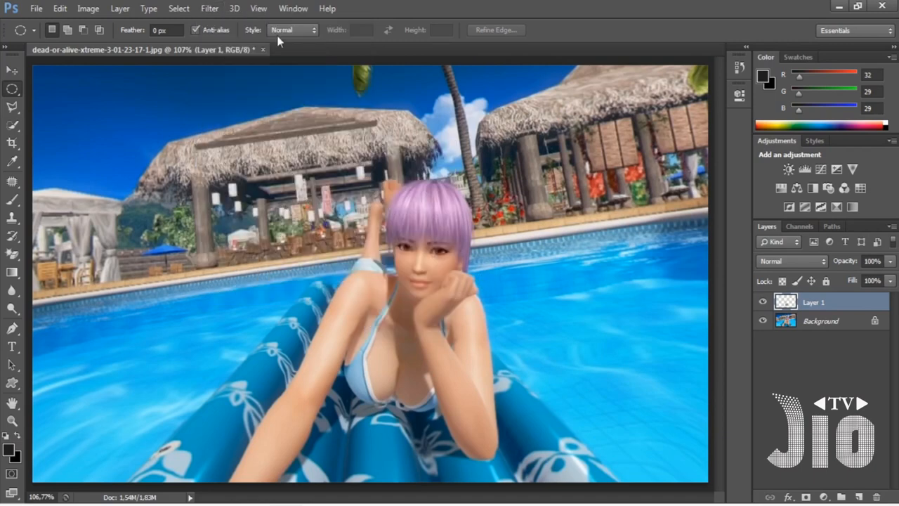
click(209, 8)
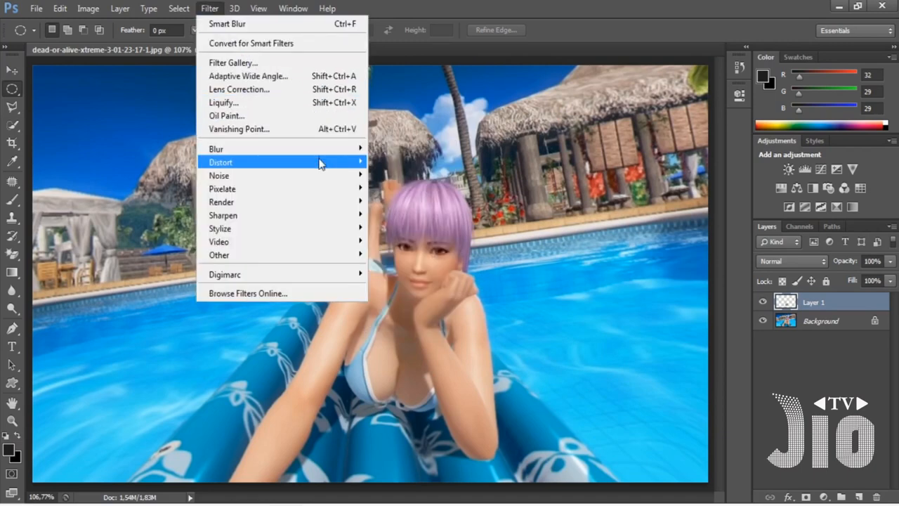
mouse_move(325, 154)
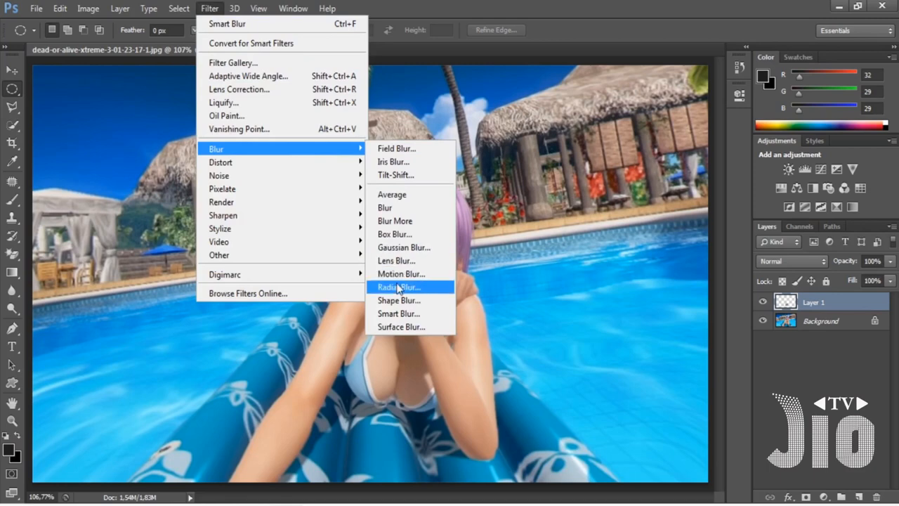
click(401, 227)
click(597, 79)
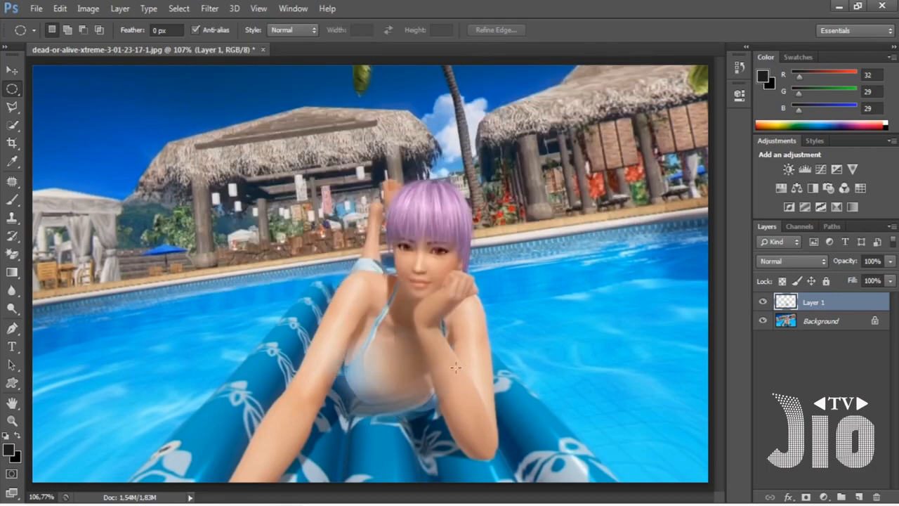
key(ctrl+z)
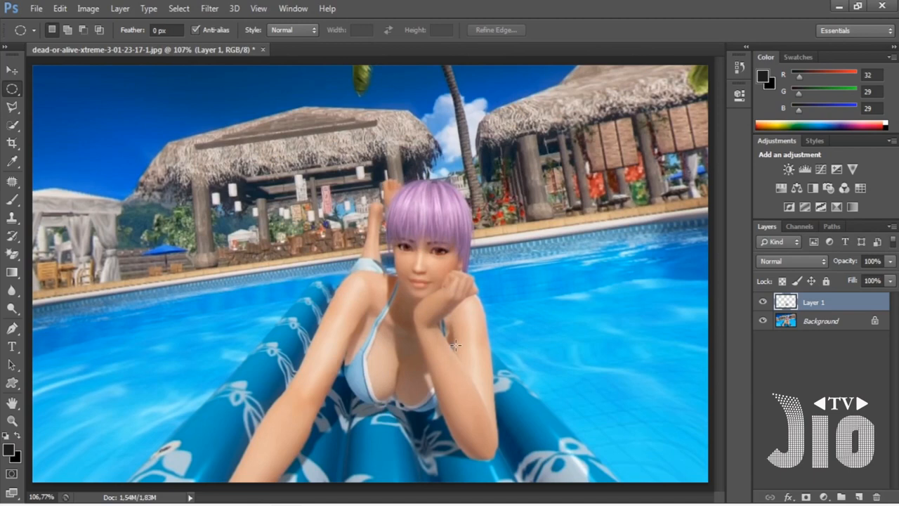
- Try an Emboss filter on the round area's layer with angle 135°, height 3 pixels and amount 100%, and undo it
click(207, 10)
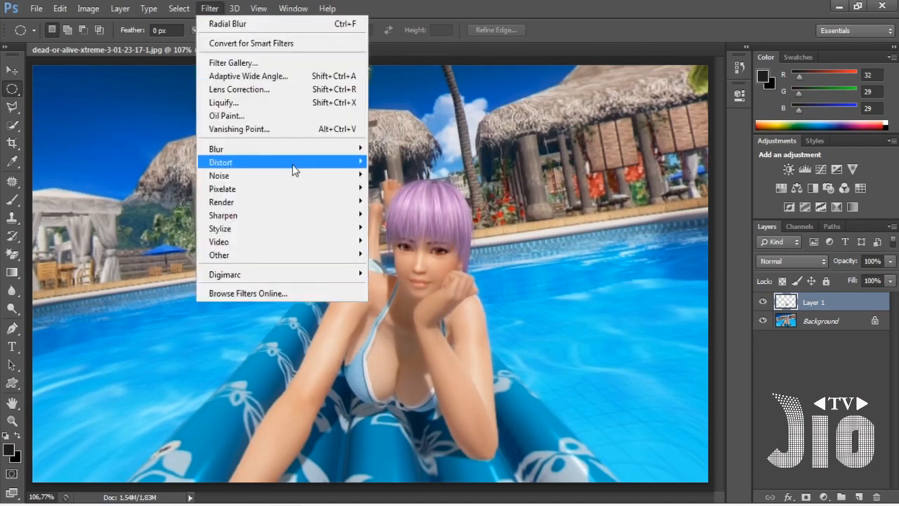
mouse_move(314, 218)
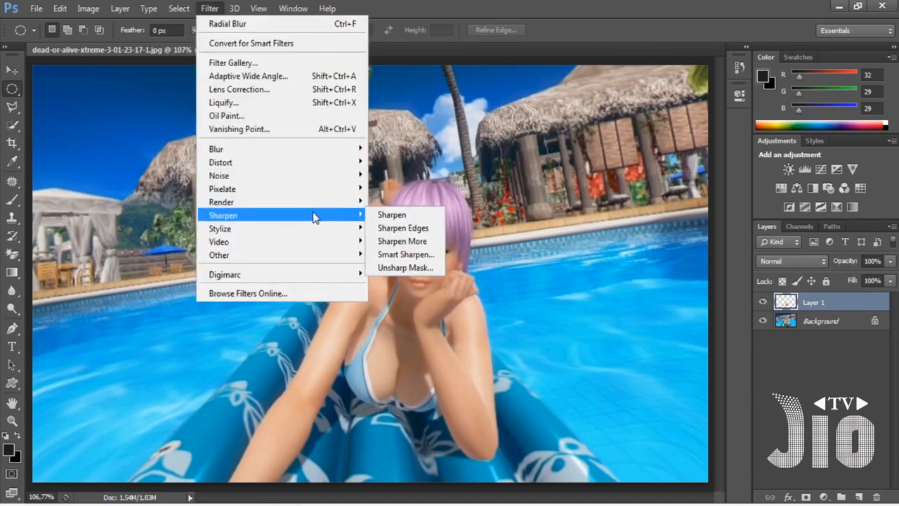
mouse_move(324, 232)
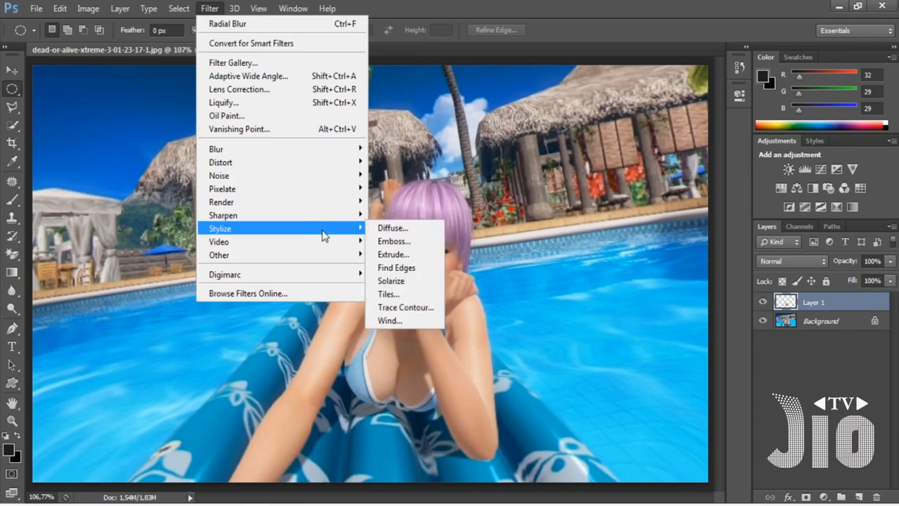
click(397, 242)
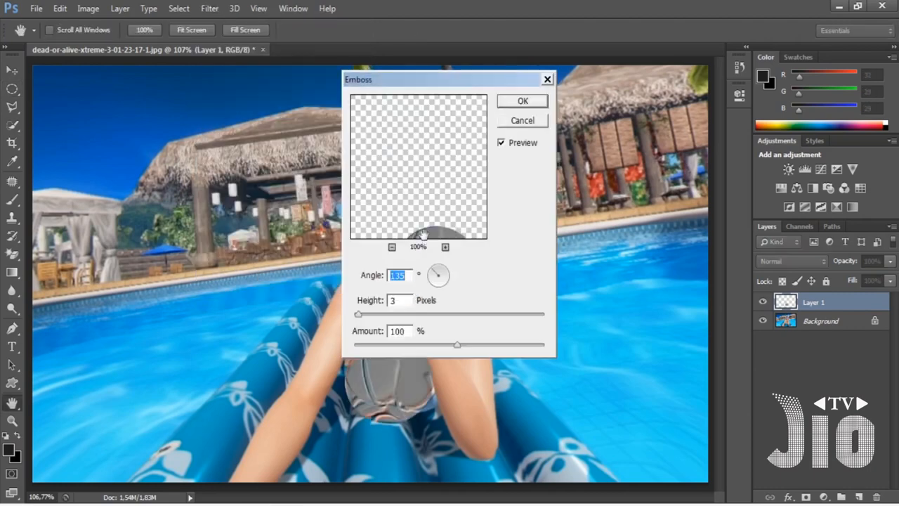
drag(458, 81, 650, 82)
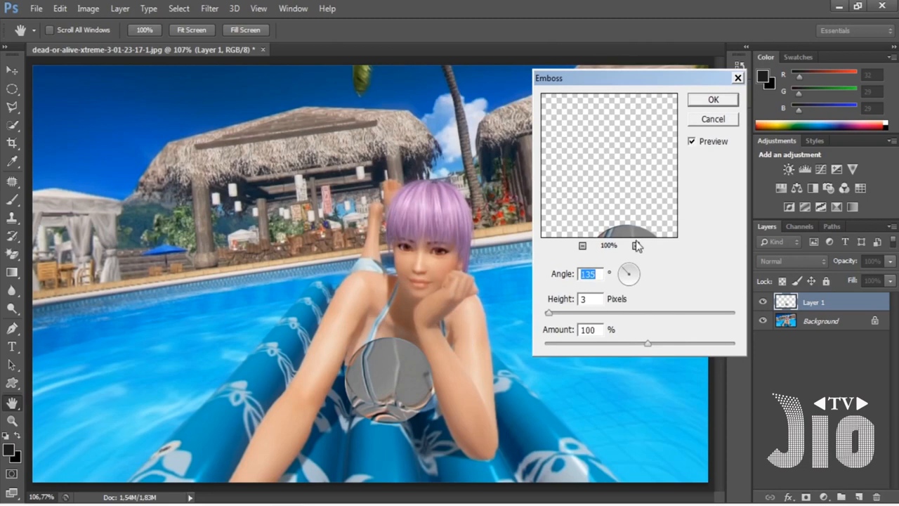
click(713, 100)
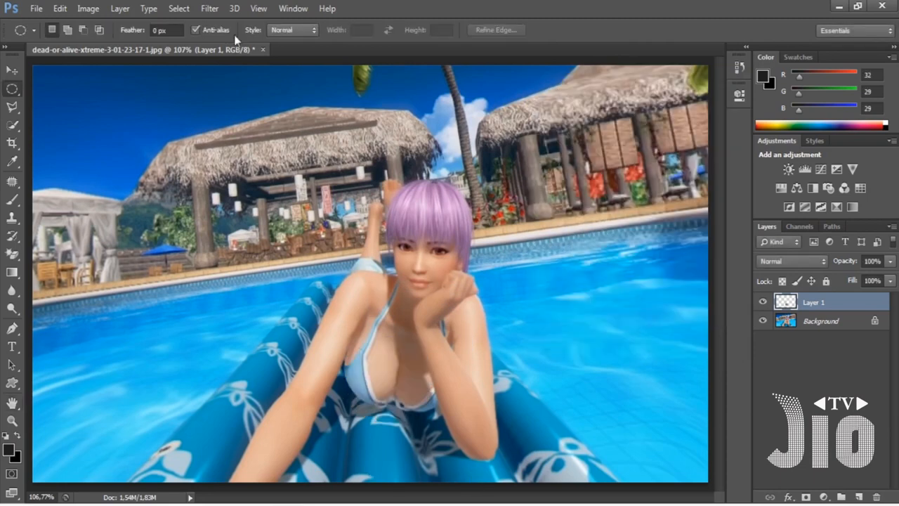
- Try the Find Edges filter on the copied round area's layer, and undo it
click(210, 8)
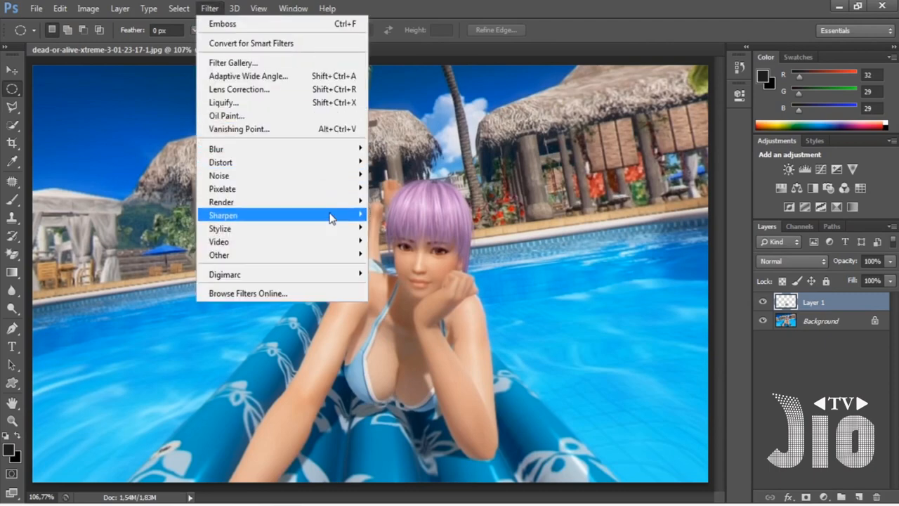
mouse_move(333, 231)
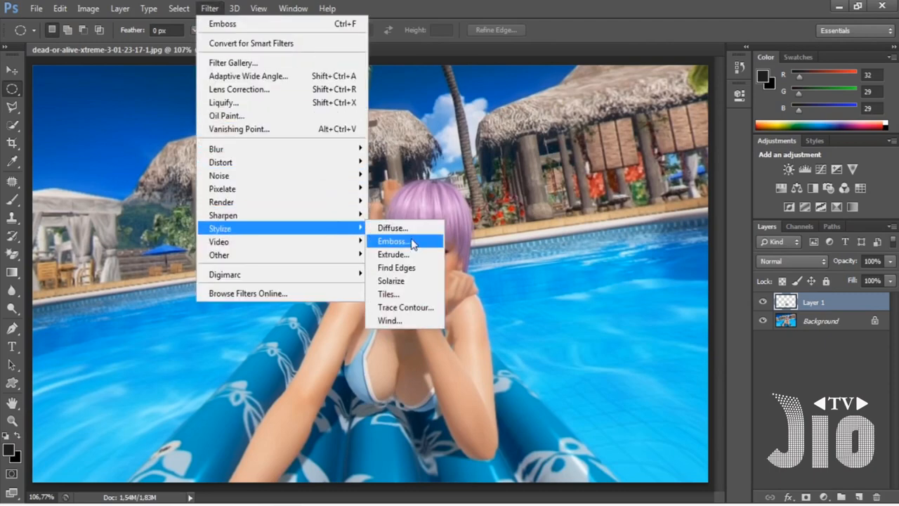
click(397, 267)
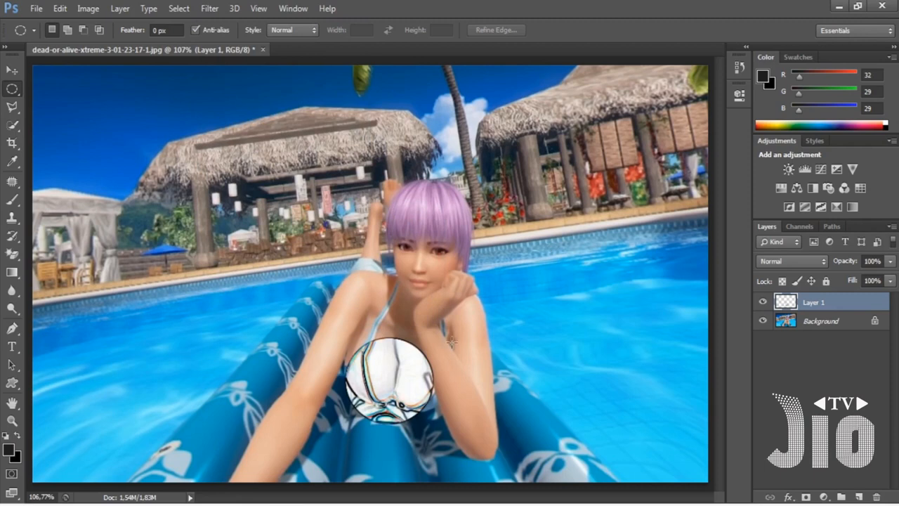
key(ctrl+z)
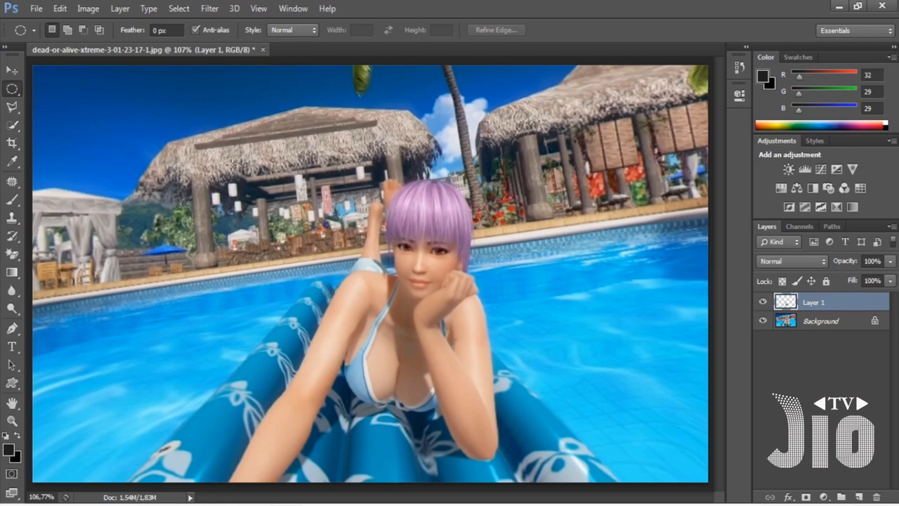
- Pixelate the copied round area by scaling it down to about 24% and enlarging the result to about 433%
key(ctrl+t)
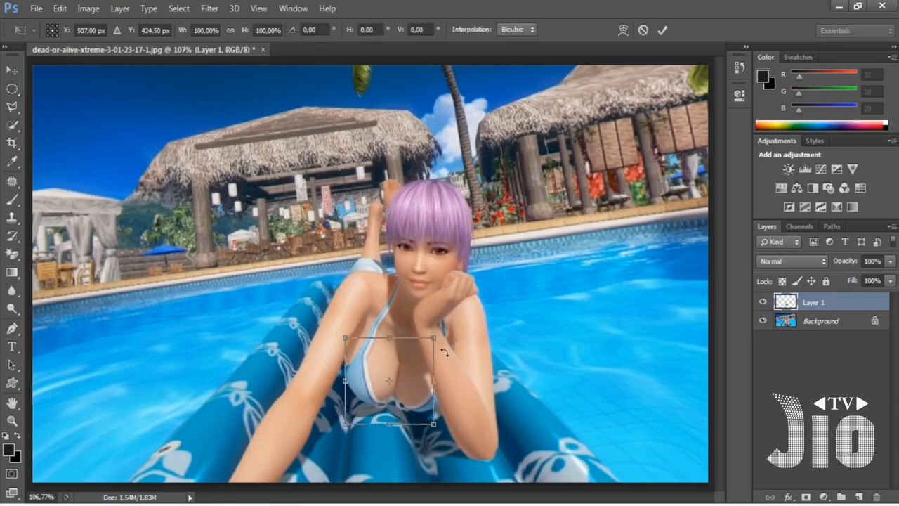
drag(429, 342, 367, 406)
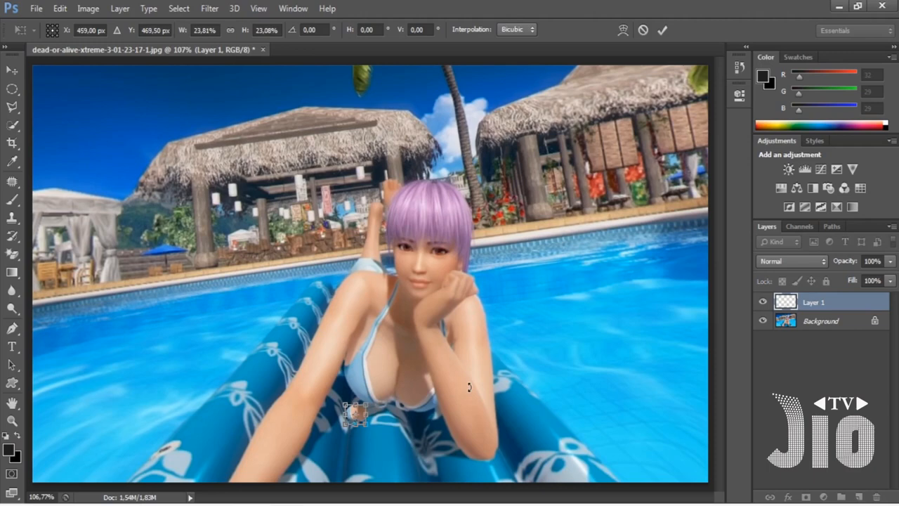
key(Return)
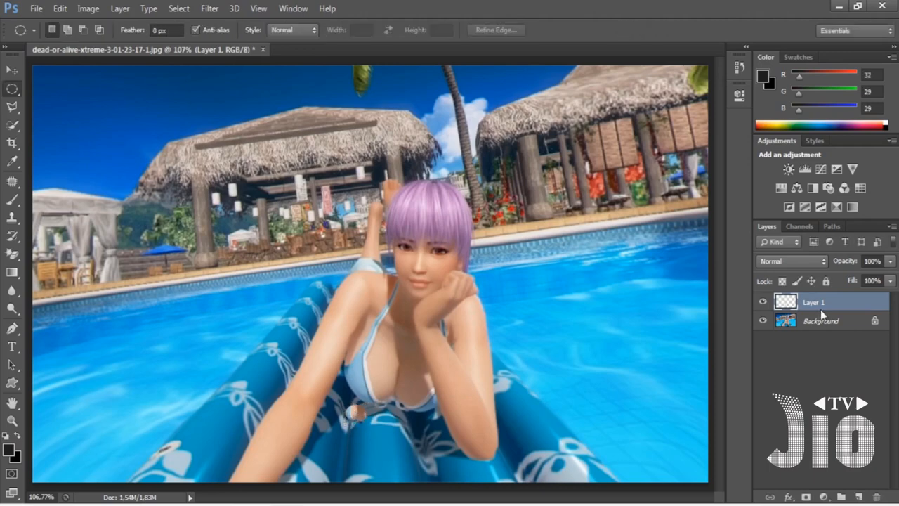
right_click(820, 309)
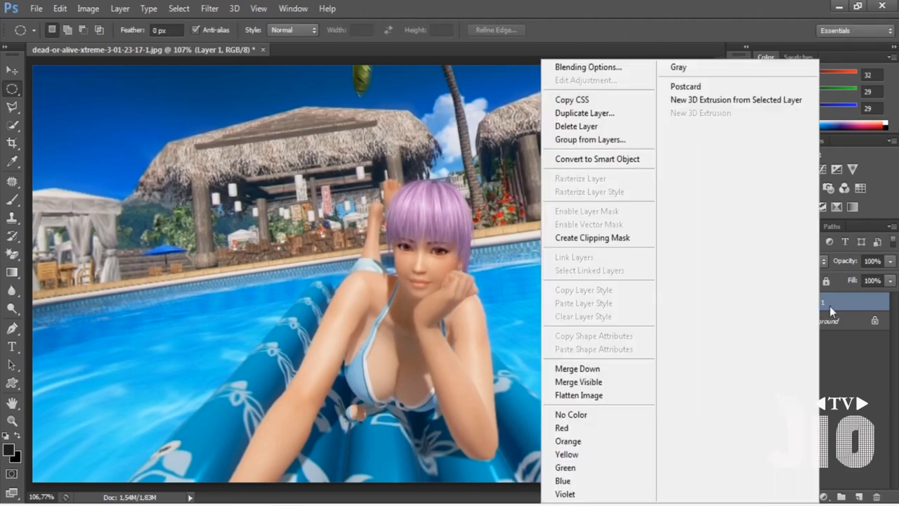
click(830, 306)
key(ctrl+t)
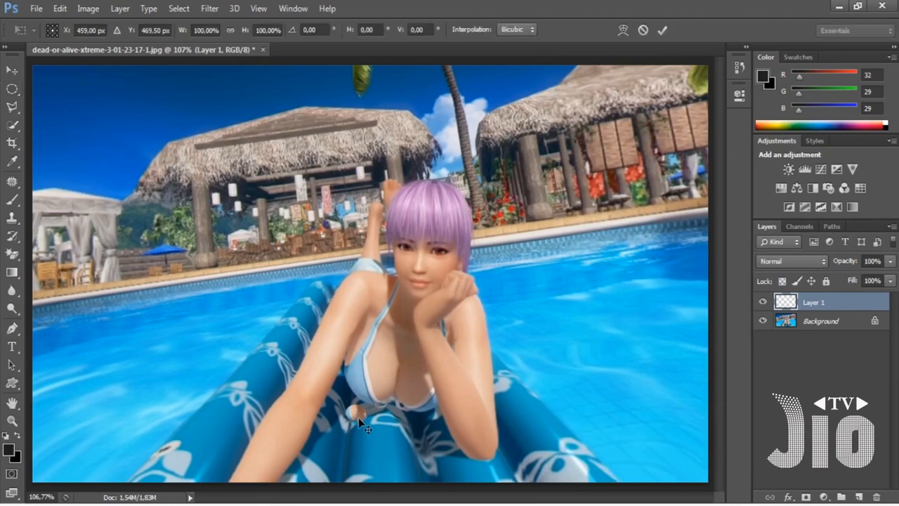
drag(364, 404, 435, 336)
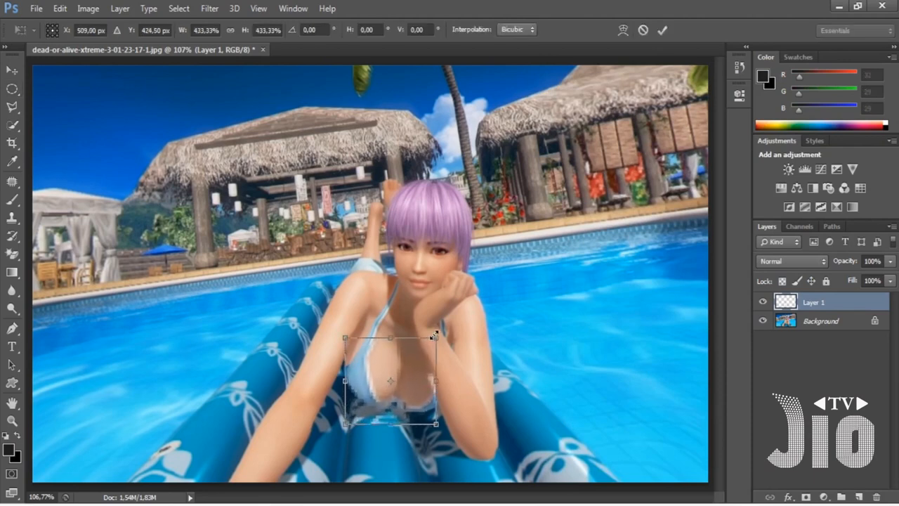
key(Return)
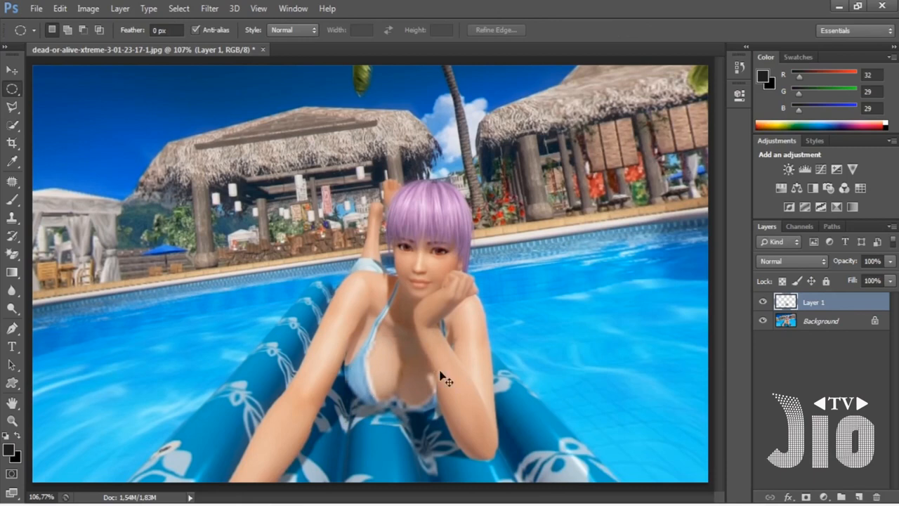
- Shrink the pixelated round area again and scale it back up slightly larger for a stronger effect
key(ctrl+t)
mouse_move(434, 338)
mouse_down()
mouse_move(355, 416)
mouse_move(440, 325)
mouse_up()
key(Return)
key(ctrl+t)
key(Return)
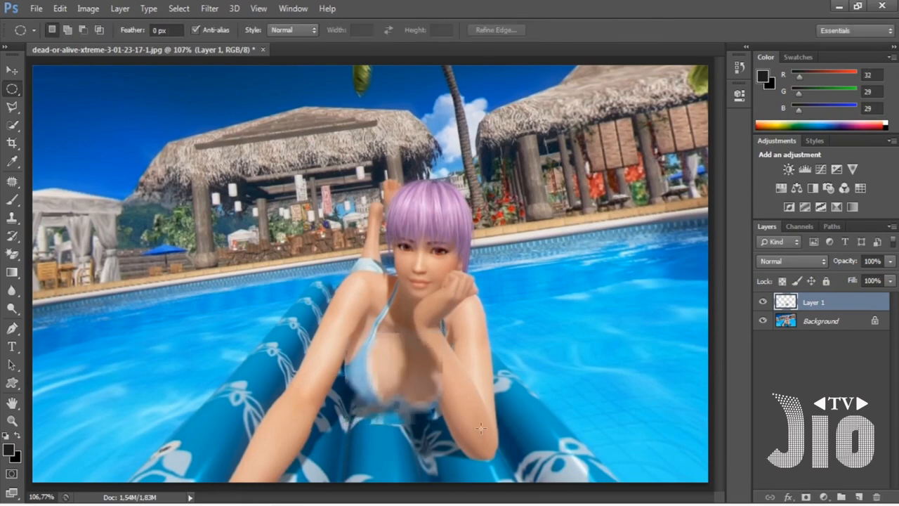
- Undo all the scaling changes made to the copied round area's layer
key(ctrl+z)
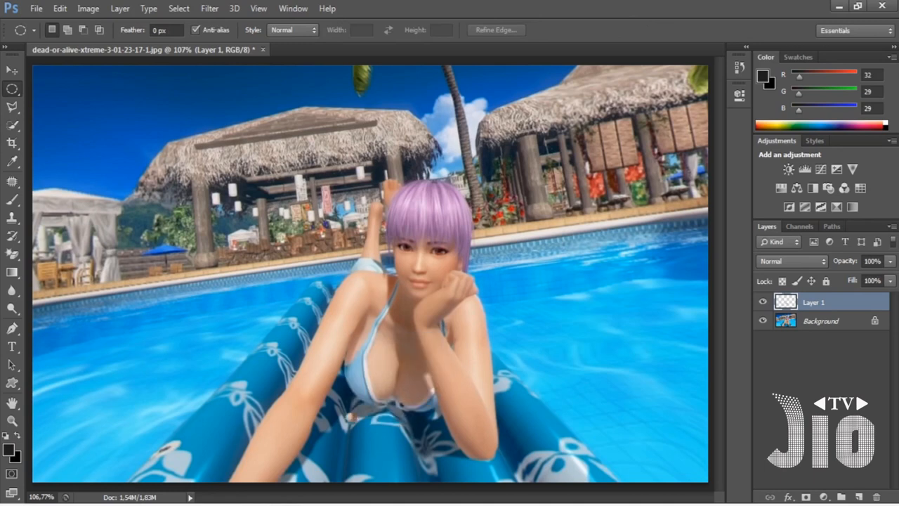
key(ctrl+alt+z)
key(ctrl+alt+z)
key(ctrl+alt+z)
- Try the Twirl filter at an angle of -44° on the copied round area's layer, and cancel it
click(220, 14)
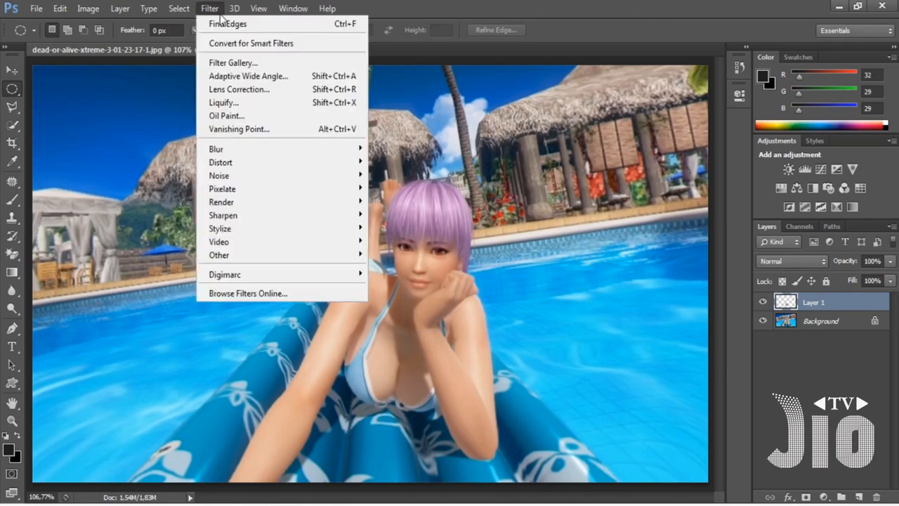
mouse_move(308, 158)
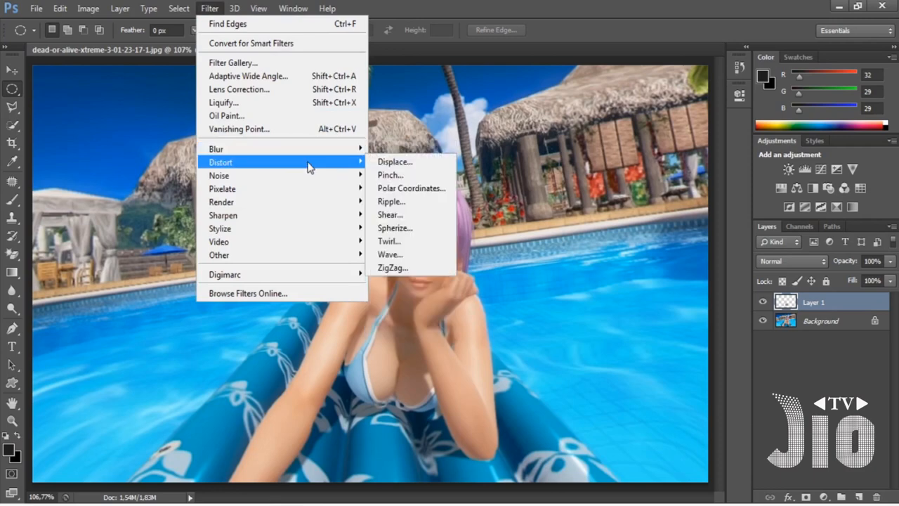
click(402, 244)
drag(505, 92, 558, 71)
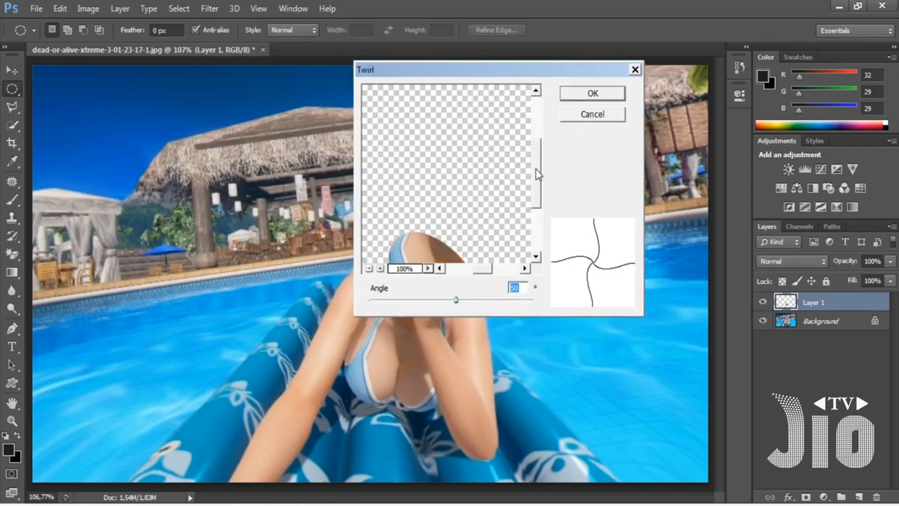
drag(537, 174, 537, 218)
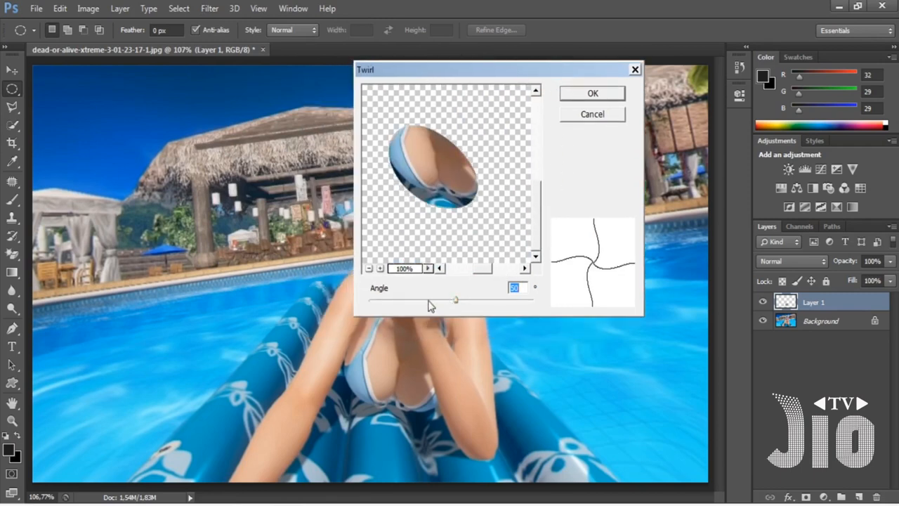
mouse_move(431, 305)
mouse_down()
mouse_move(486, 301)
mouse_move(448, 300)
mouse_up()
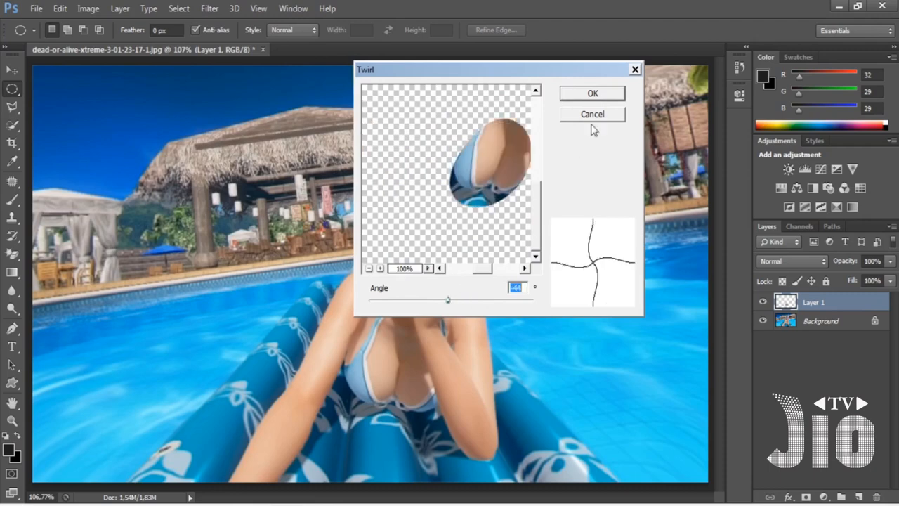
click(636, 70)
- Soften the copied round area's layer with the Gaussian Blur filter
click(209, 8)
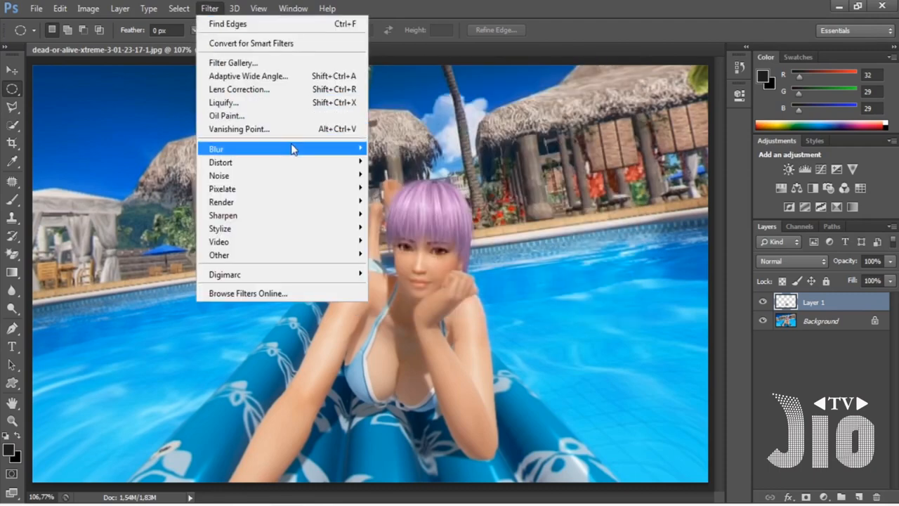
mouse_move(293, 149)
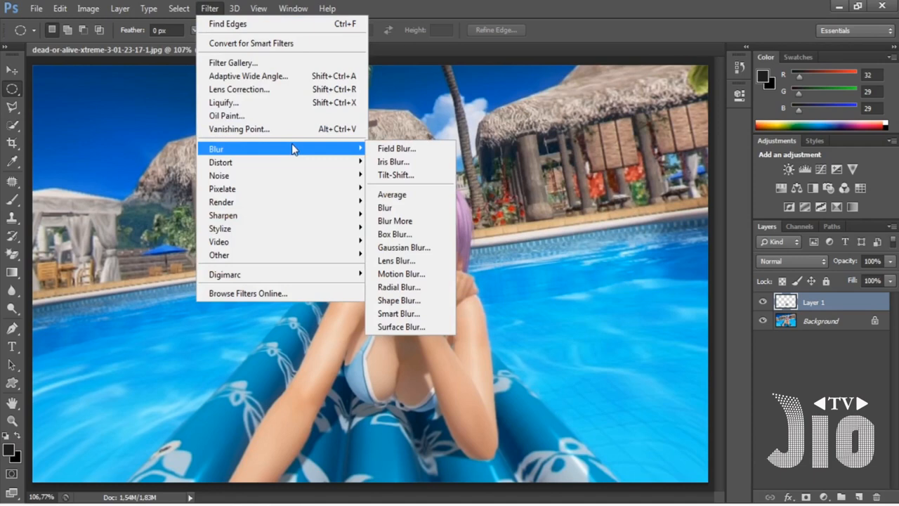
click(410, 253)
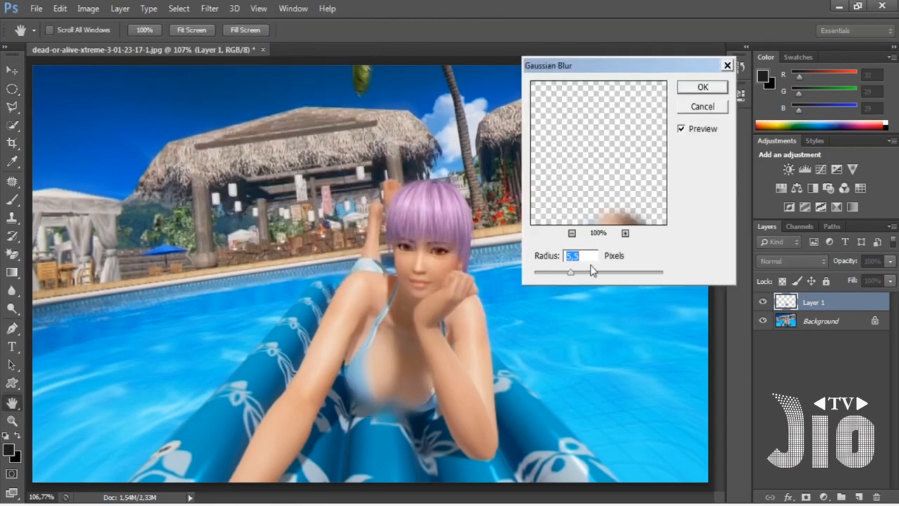
drag(592, 271, 582, 274)
click(701, 88)
- Widen the blurred round area to about 104.88% of its width, keeping its height at 100%
key(m)
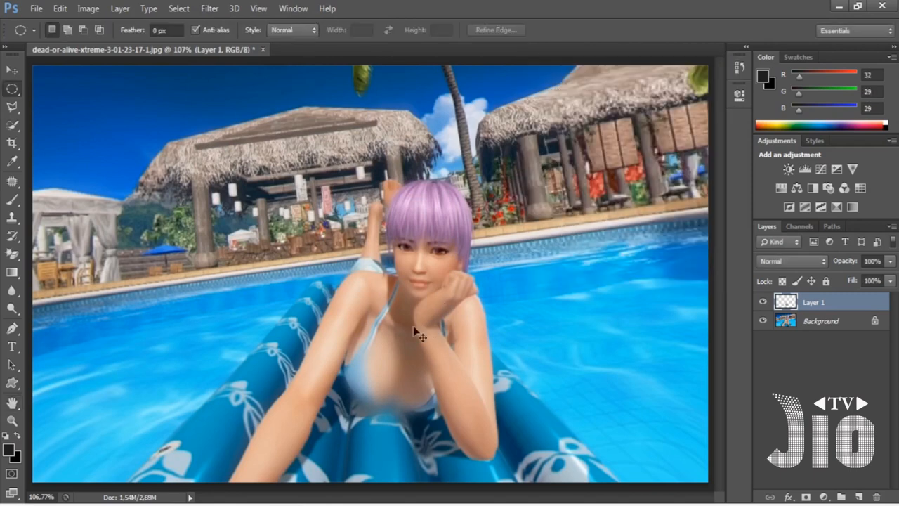
key(ctrl+t)
drag(331, 381, 326, 381)
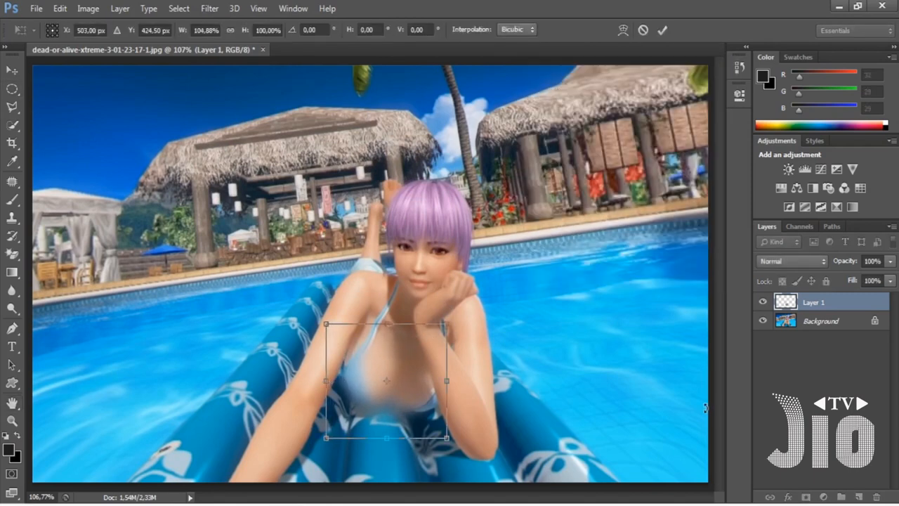
key(Return)
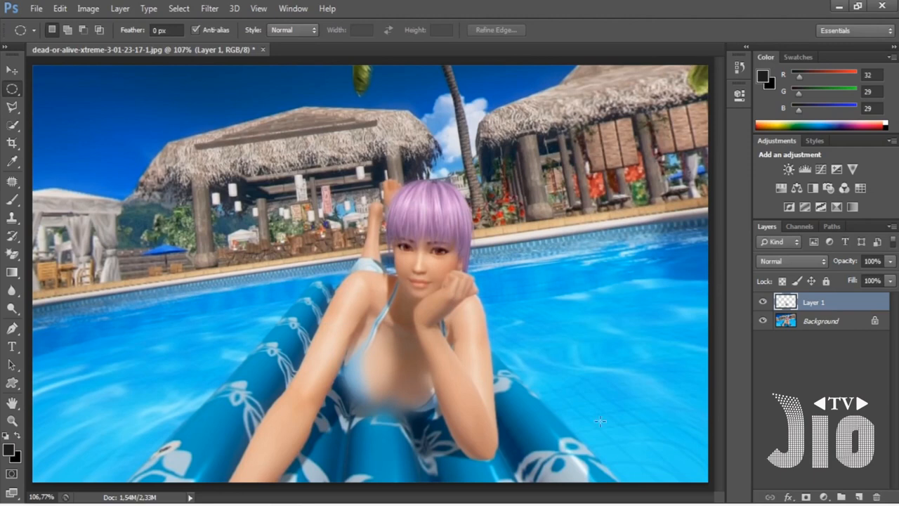